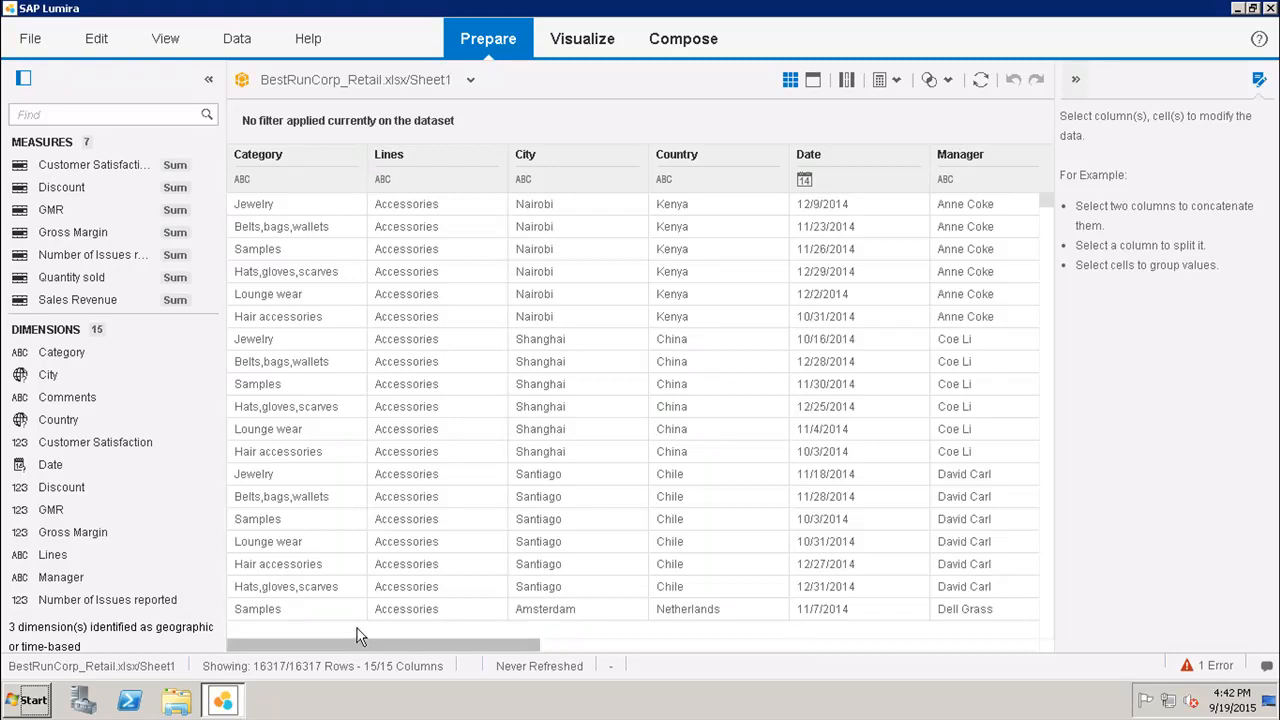
Build a bar chart visualization with Gross Margin on the X axis and Category on the Y axis
click(577, 45)
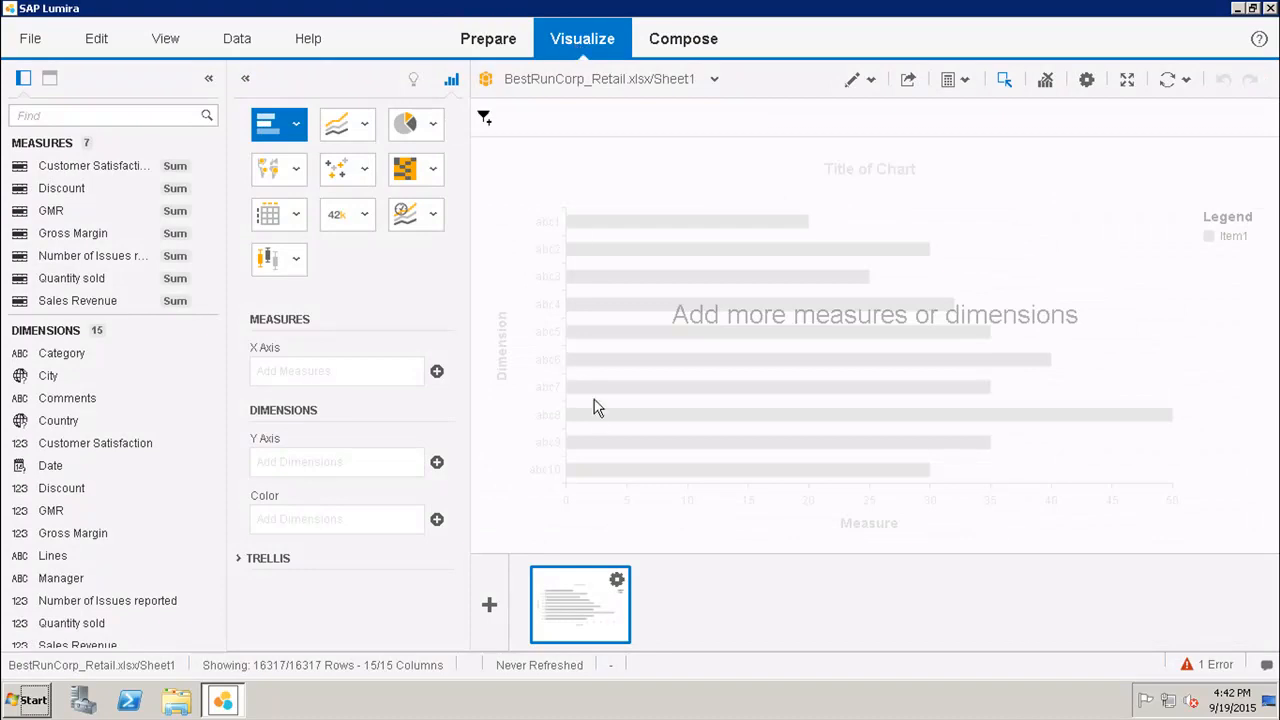
click(437, 372)
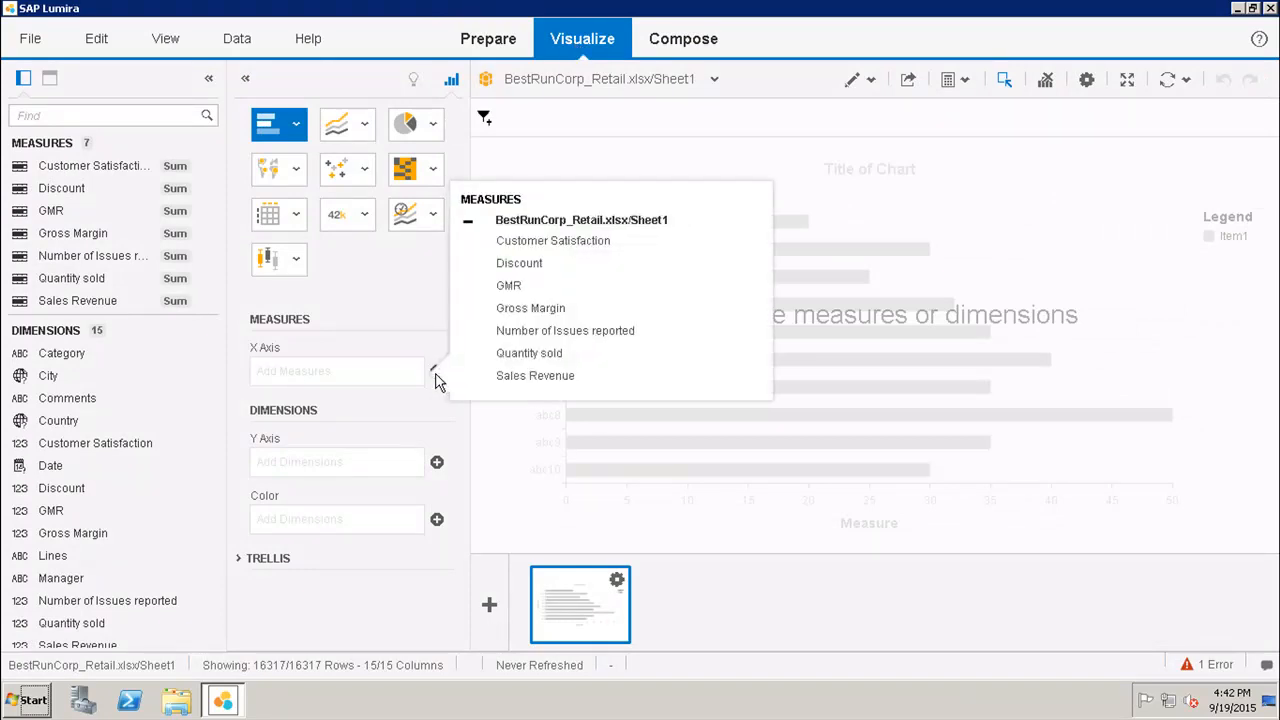
click(543, 308)
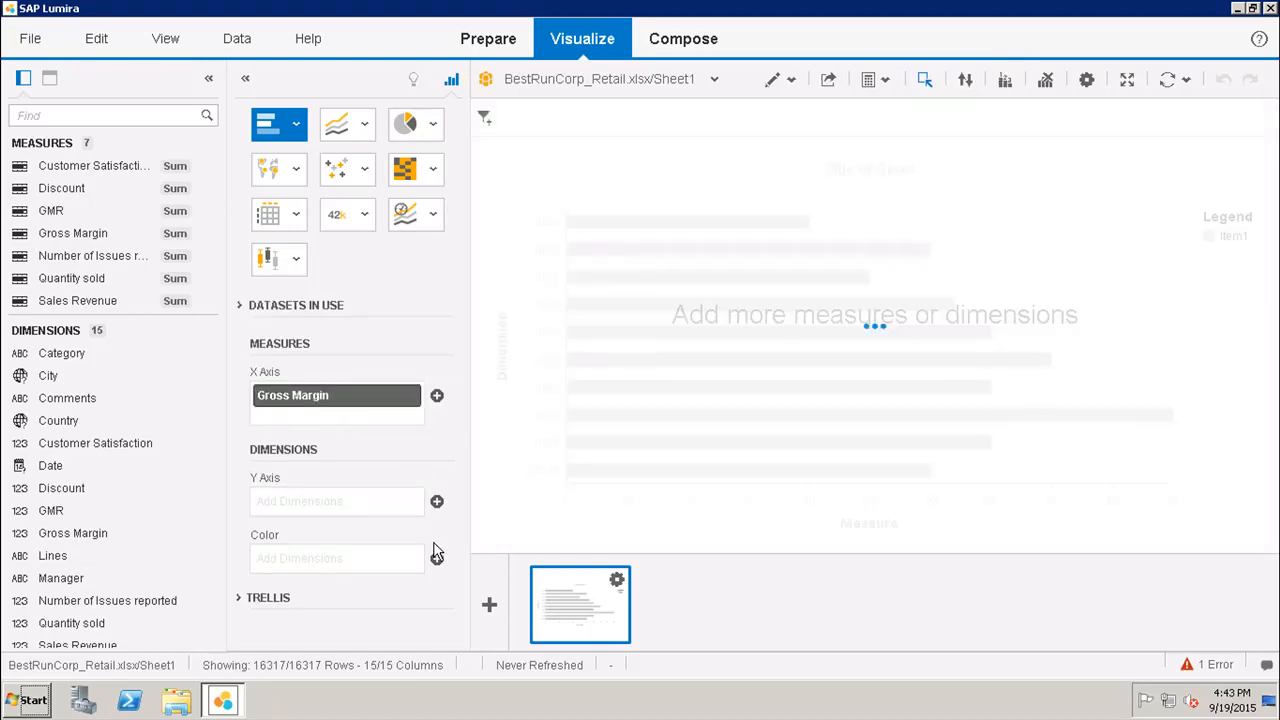
click(437, 502)
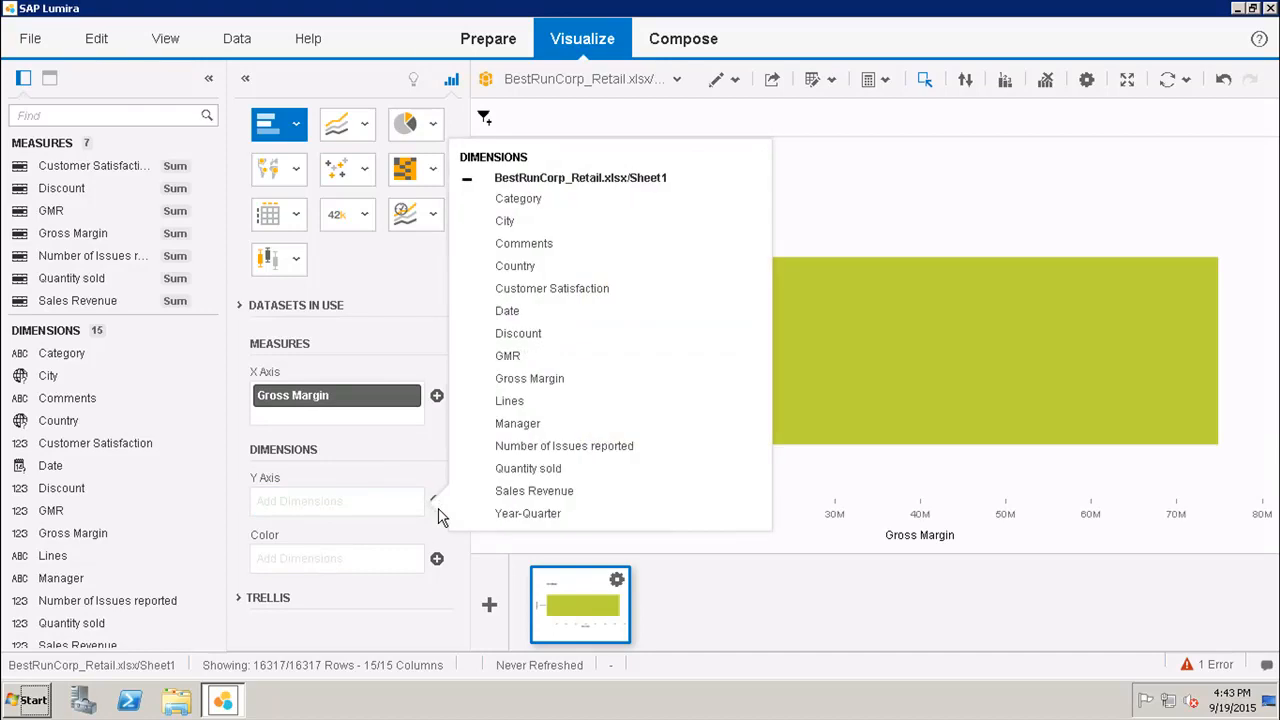
click(593, 209)
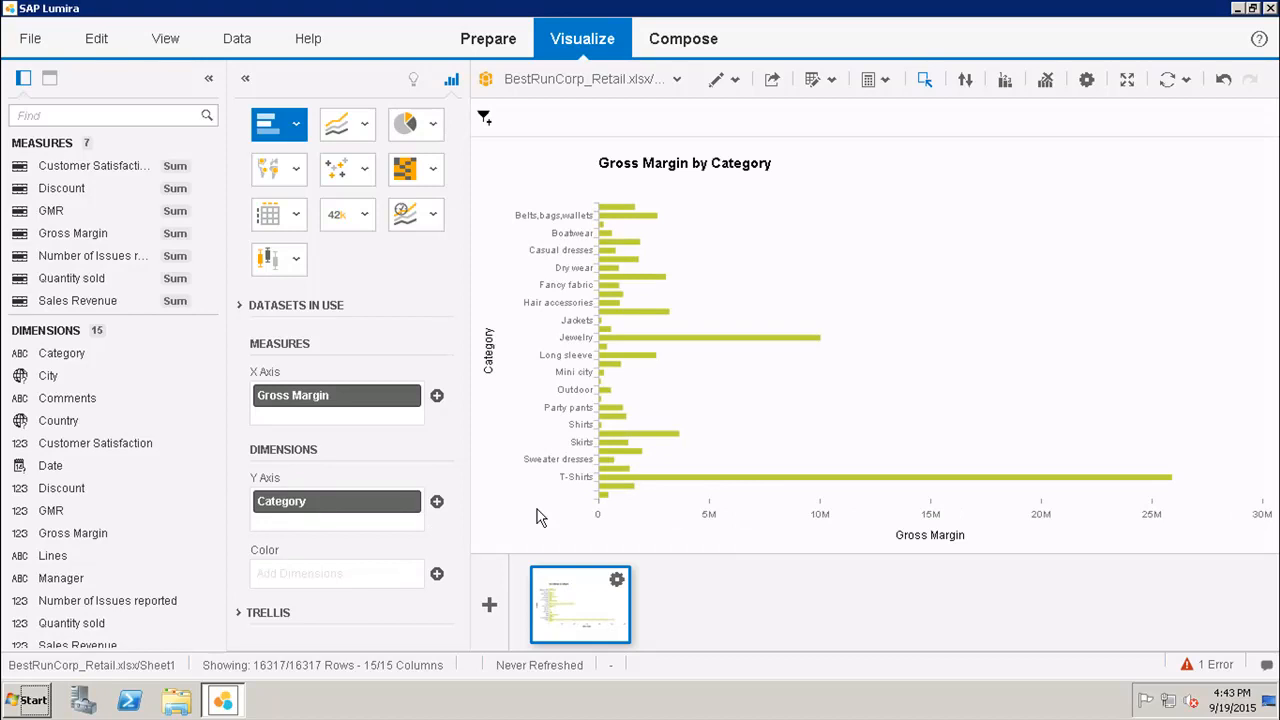
Add a second bar chart visualization with Quantity sold on the X axis and Manager on the Y axis
click(489, 606)
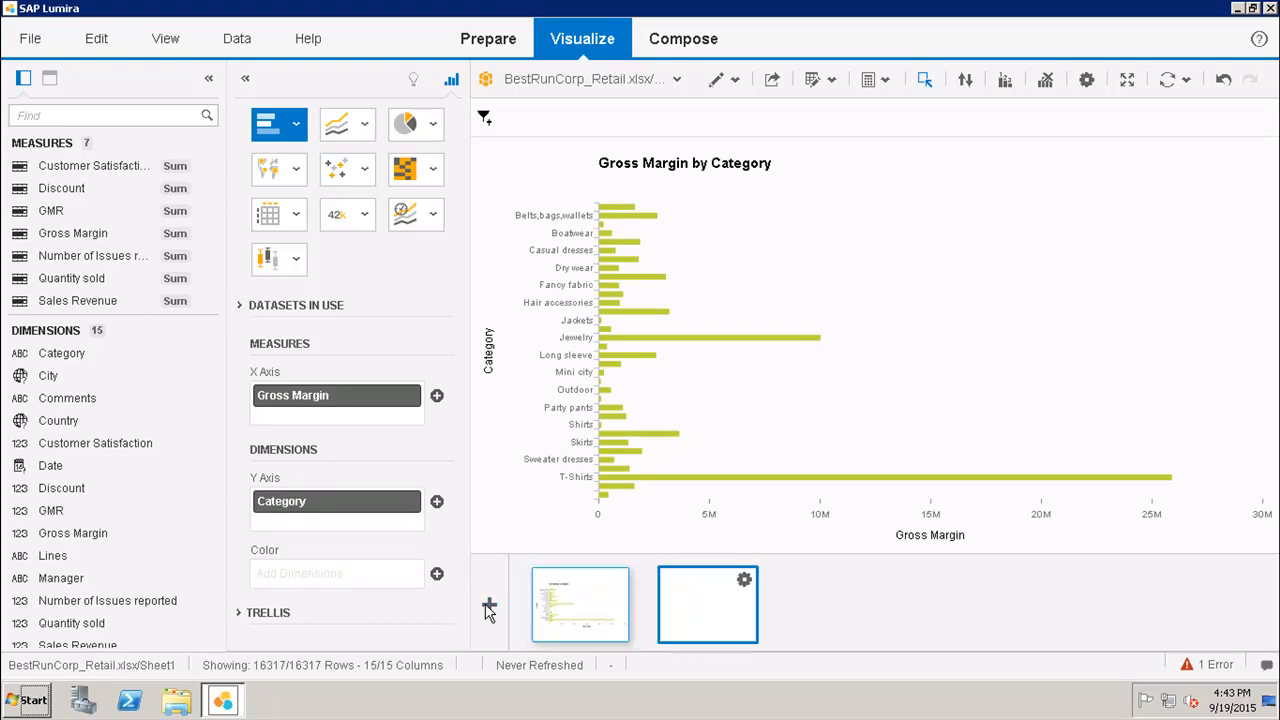
click(437, 372)
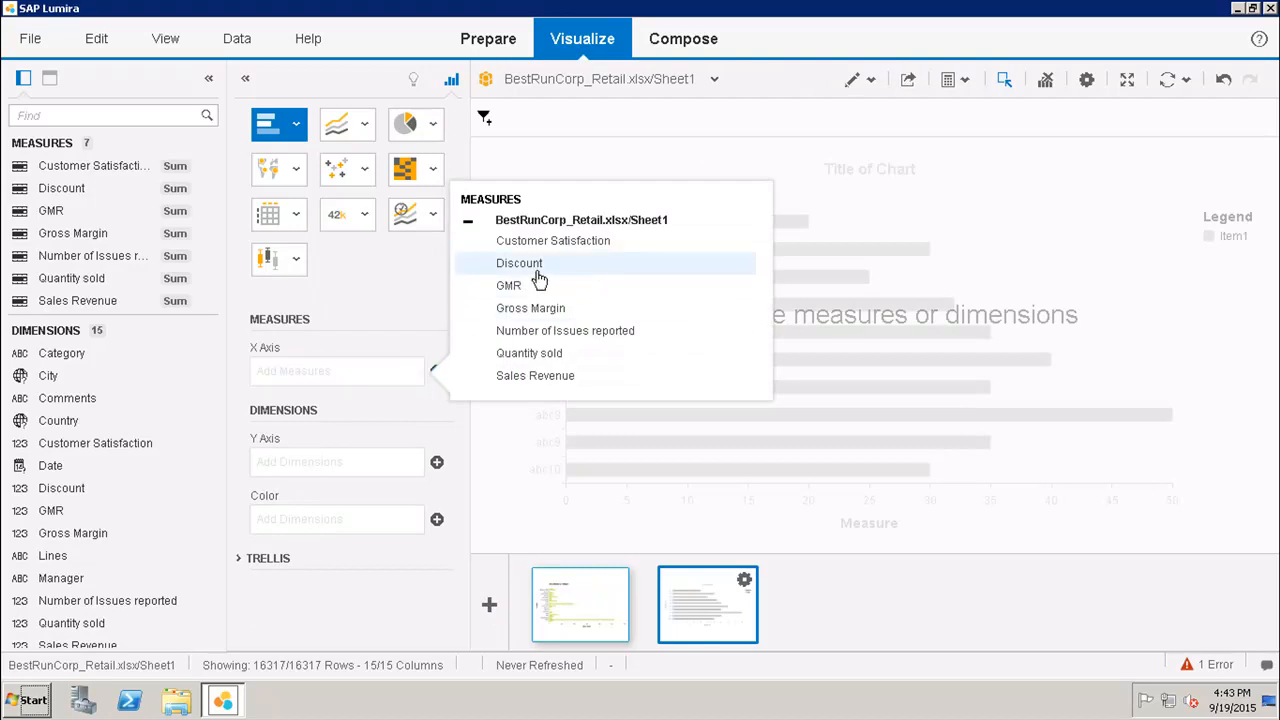
click(548, 356)
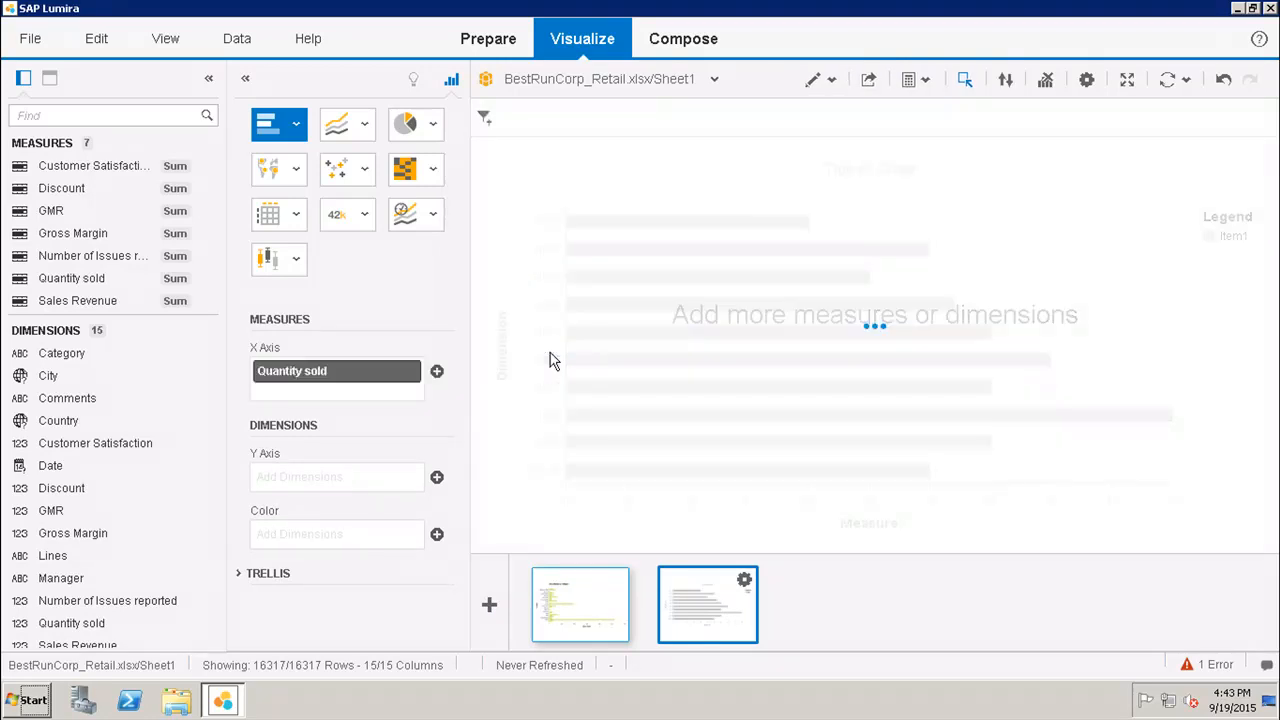
click(438, 504)
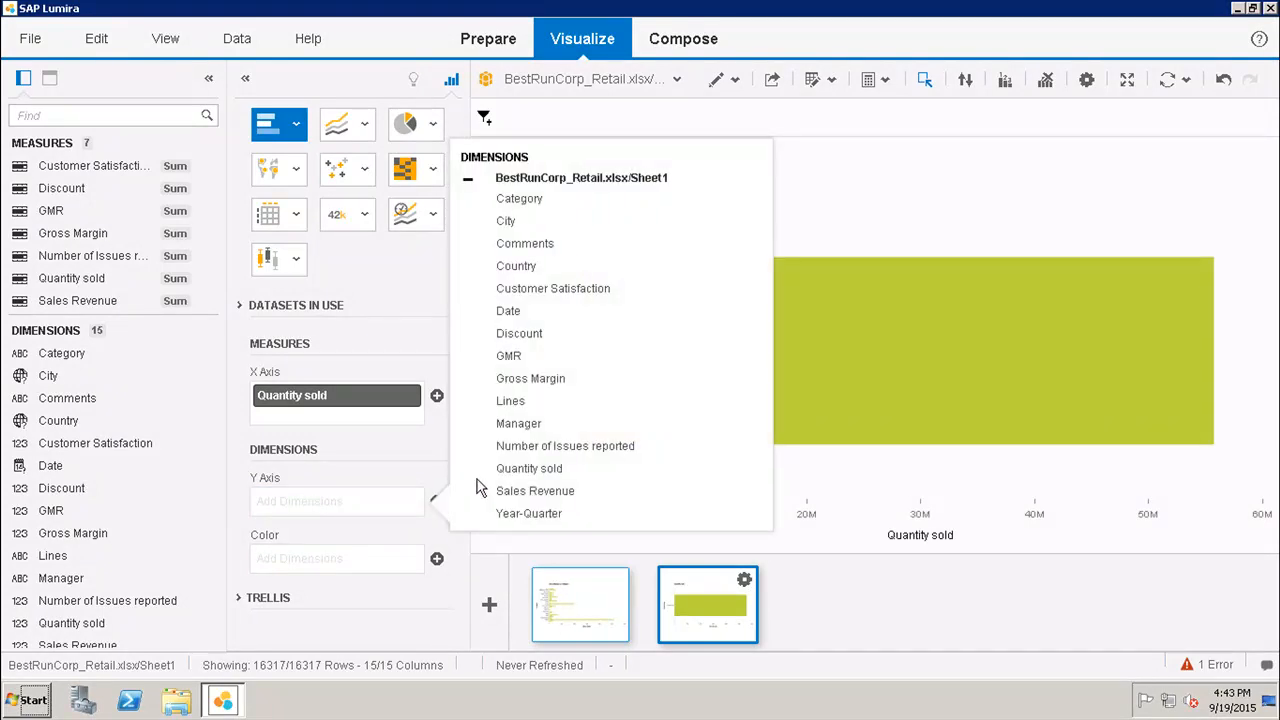
click(518, 424)
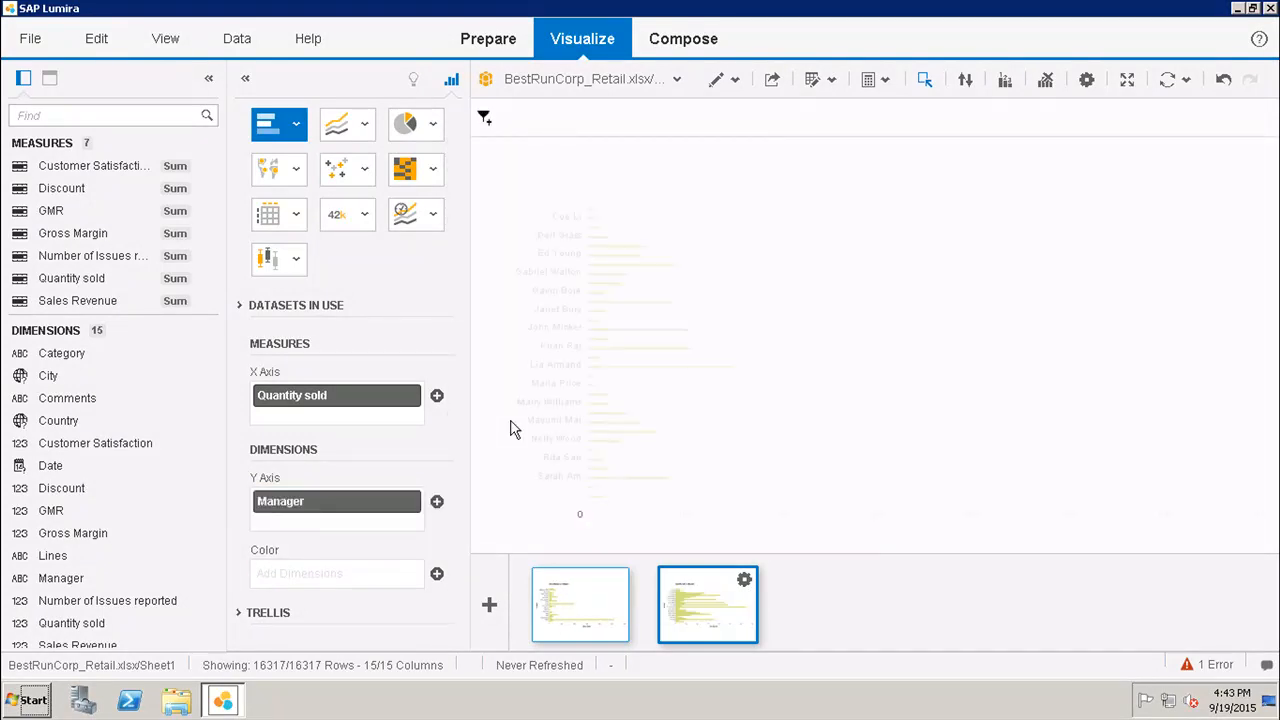
click(600, 598)
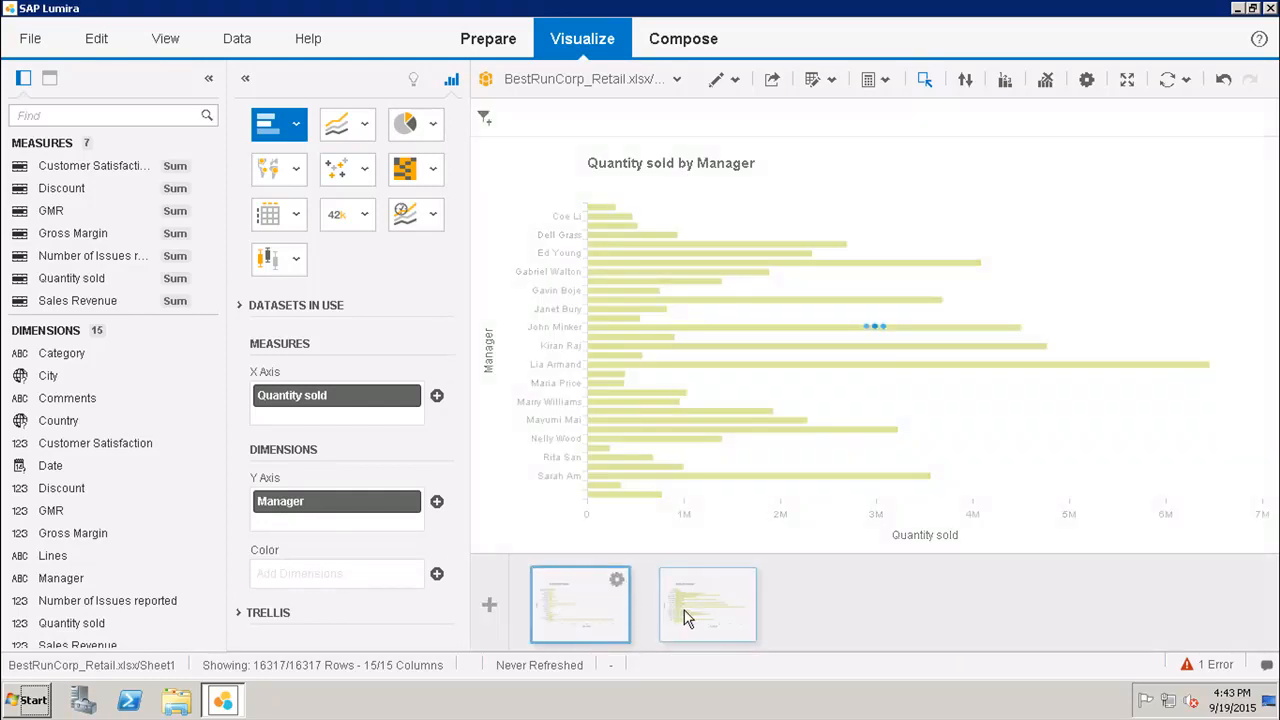
click(686, 618)
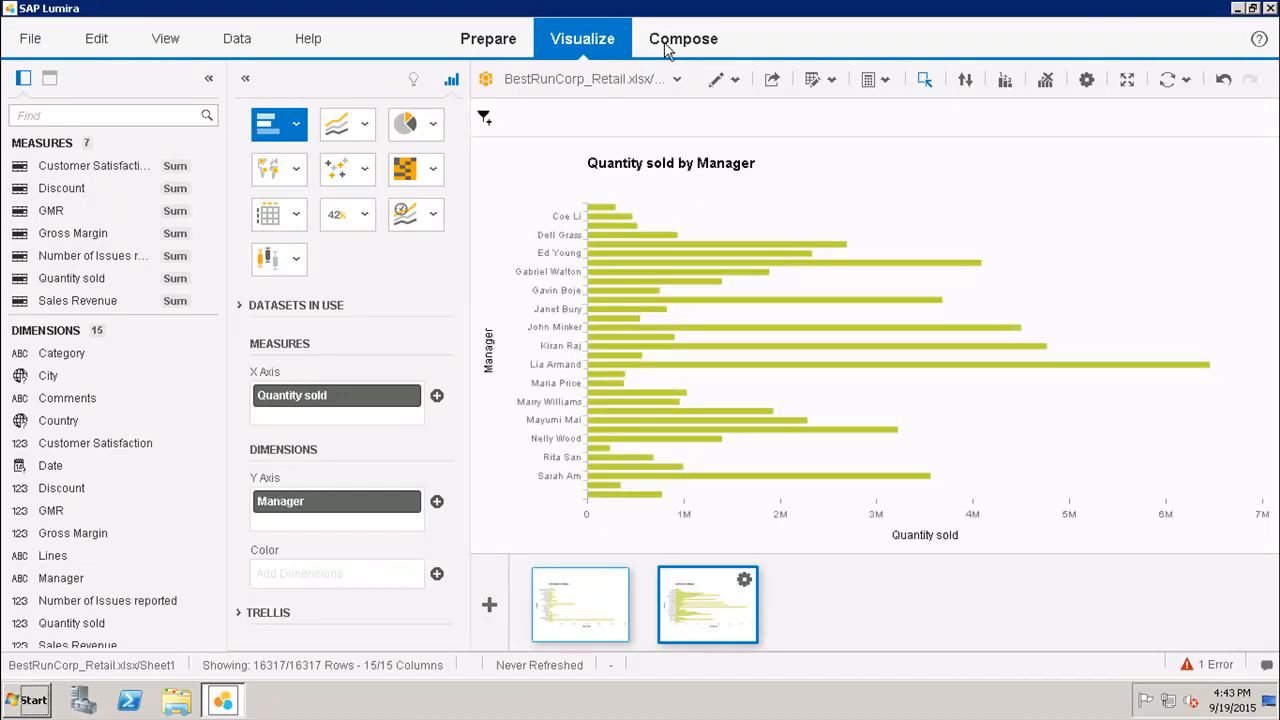
Create a new story named "Demo" from the Blank template, leaving the page name empty
click(667, 50)
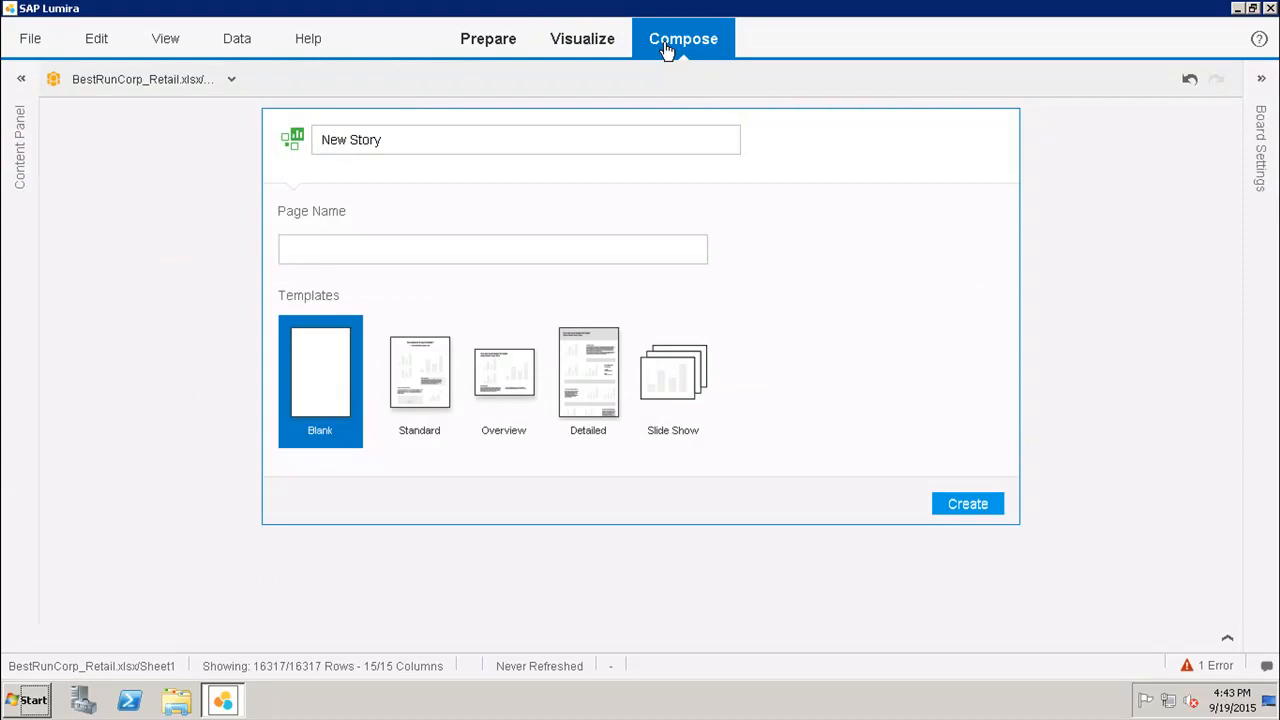
click(491, 148)
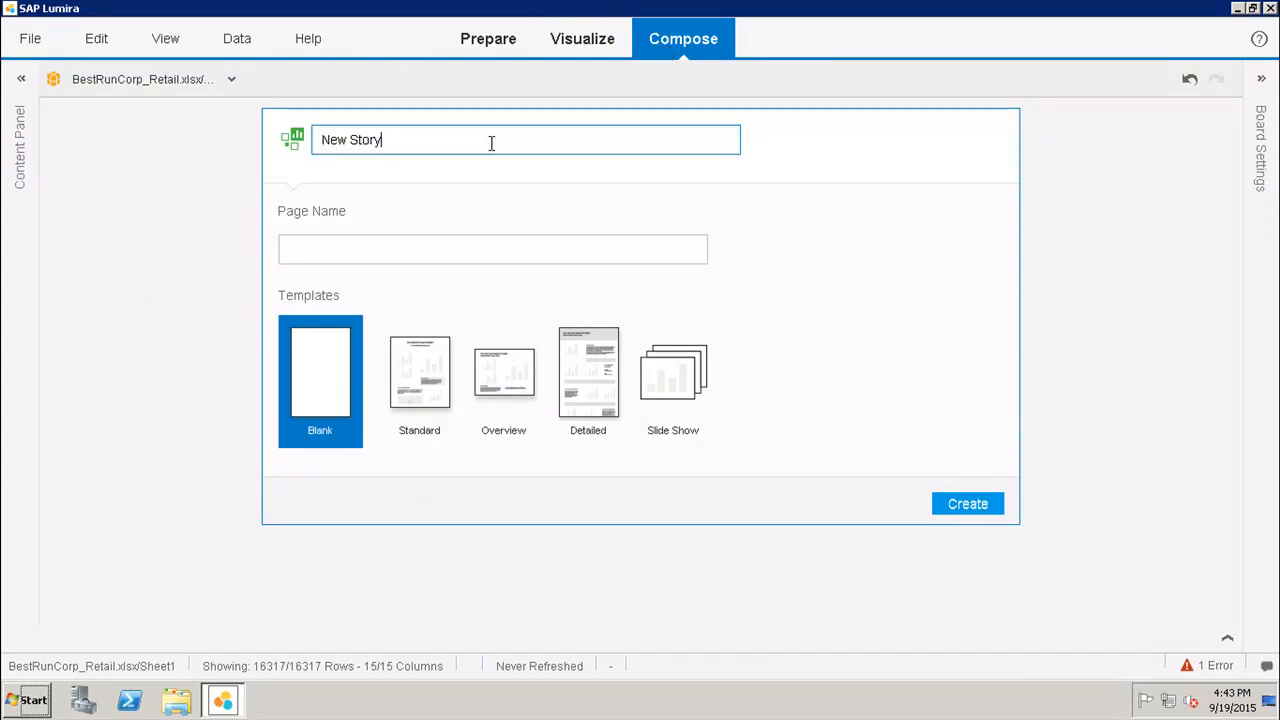
key(BackSpace)
key(BackSpace)
key(BackSpace)
key(BackSpace)
key(BackSpace)
key(BackSpace)
key(BackSpace)
key(BackSpace)
key(BackSpace)
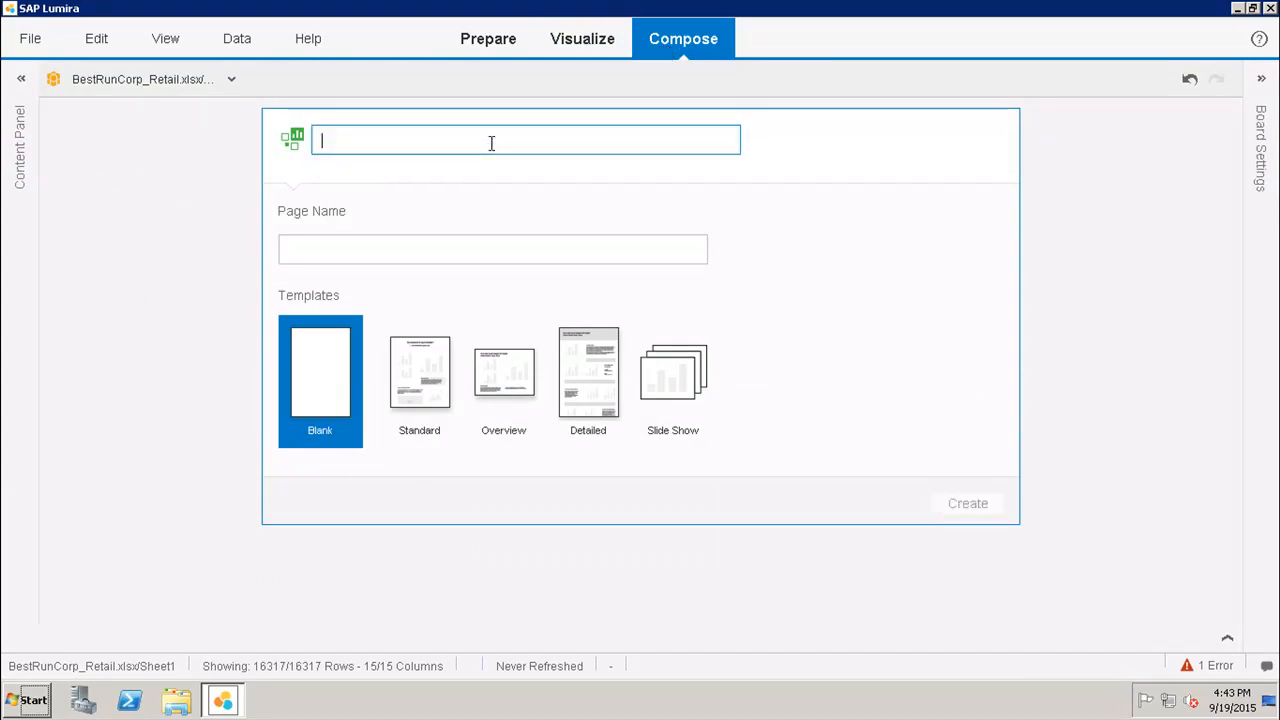
text(Demo)
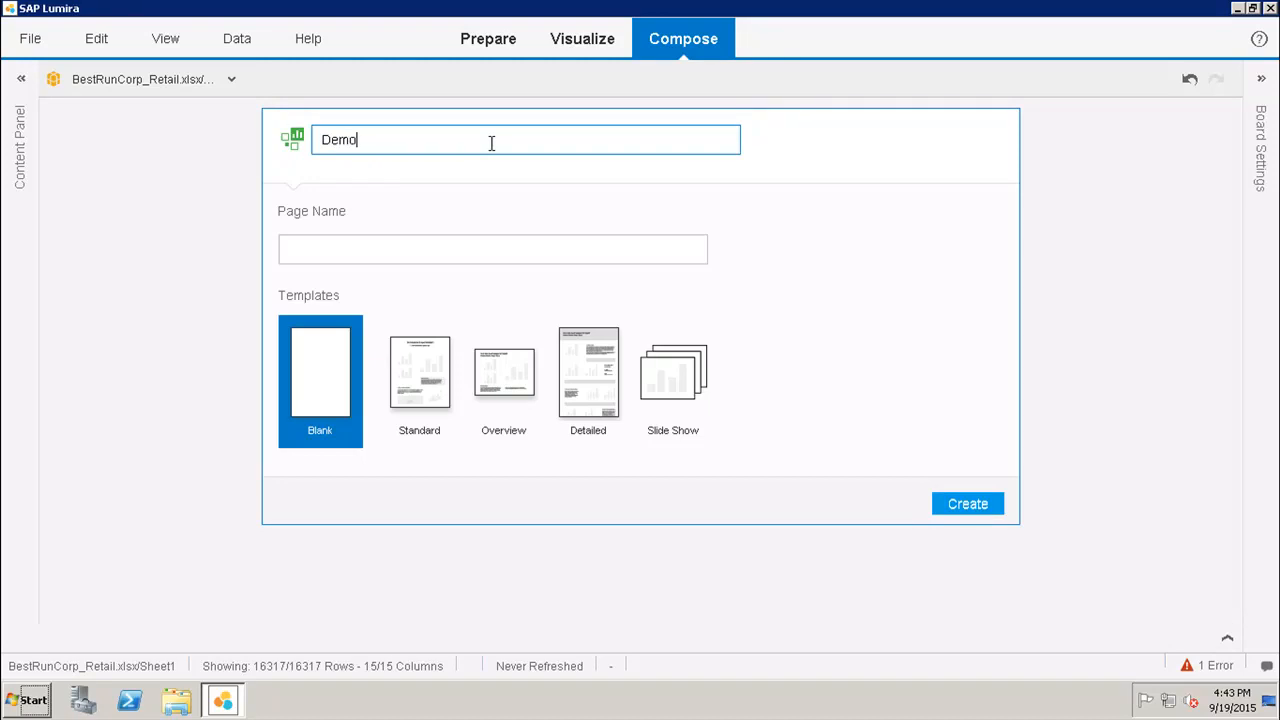
click(518, 255)
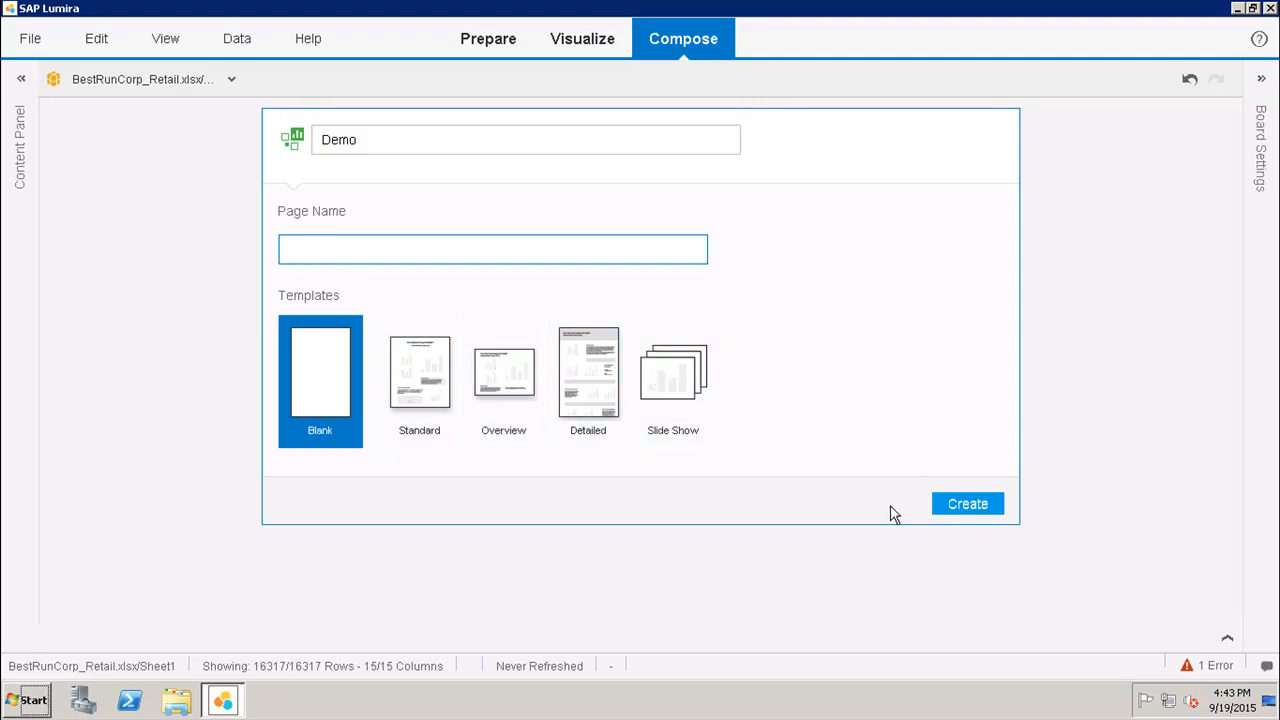
click(968, 506)
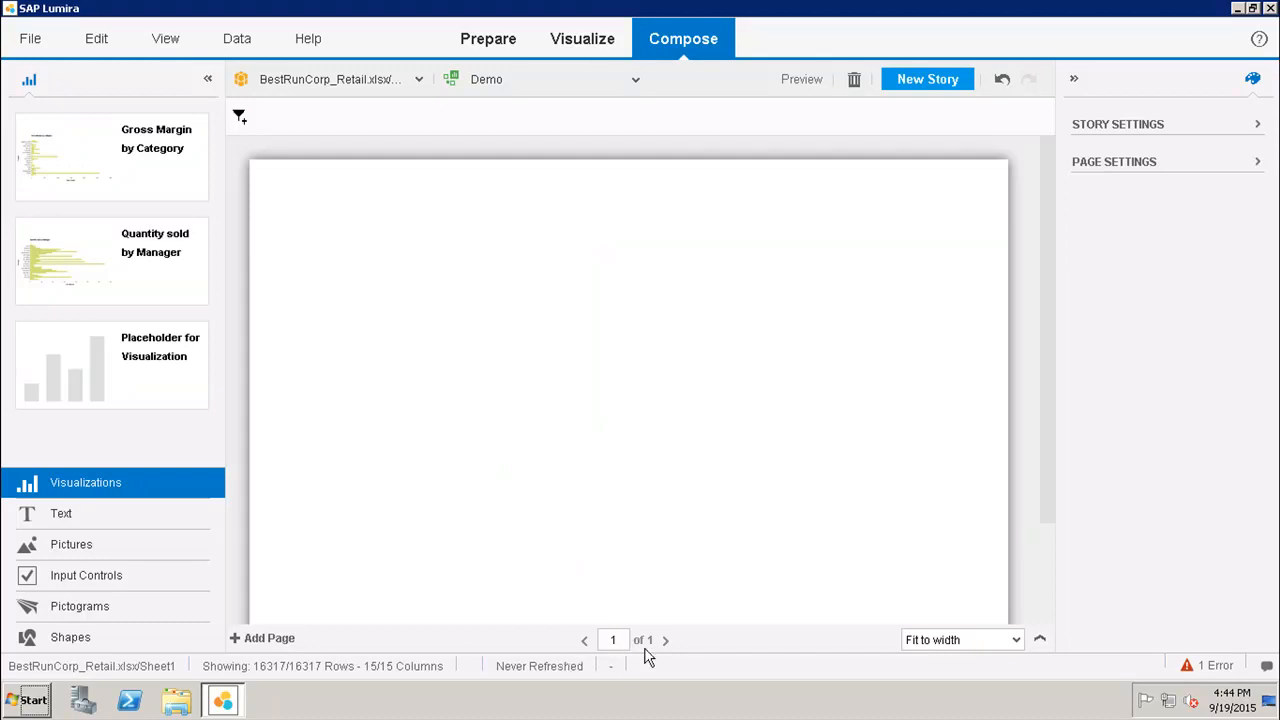
Review the text, picture, input control, pictogram and shape content available for the story
click(82, 523)
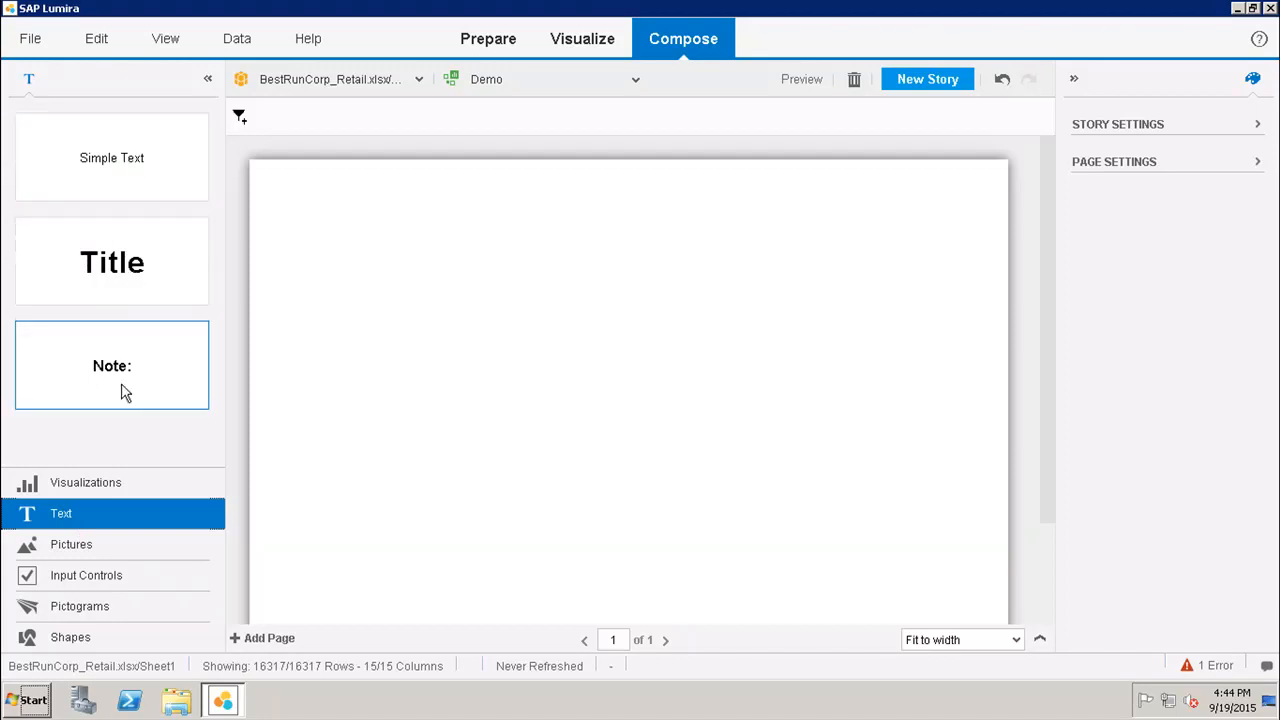
click(112, 550)
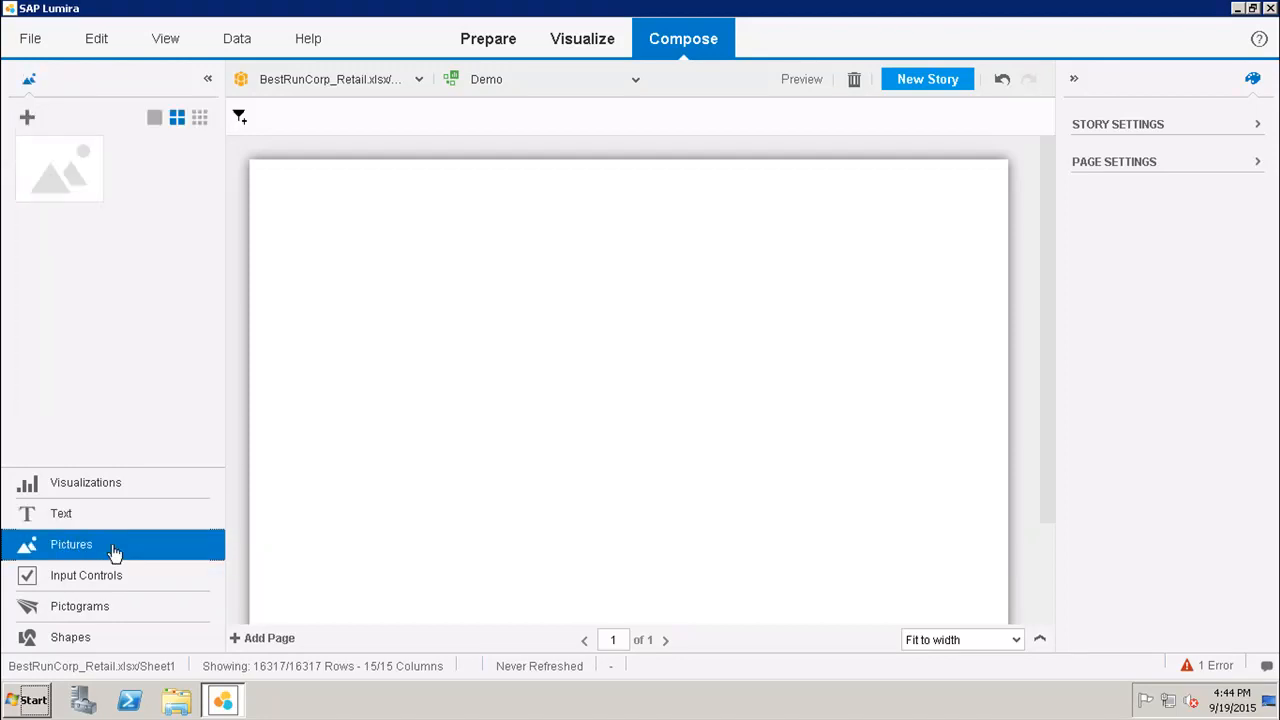
click(115, 579)
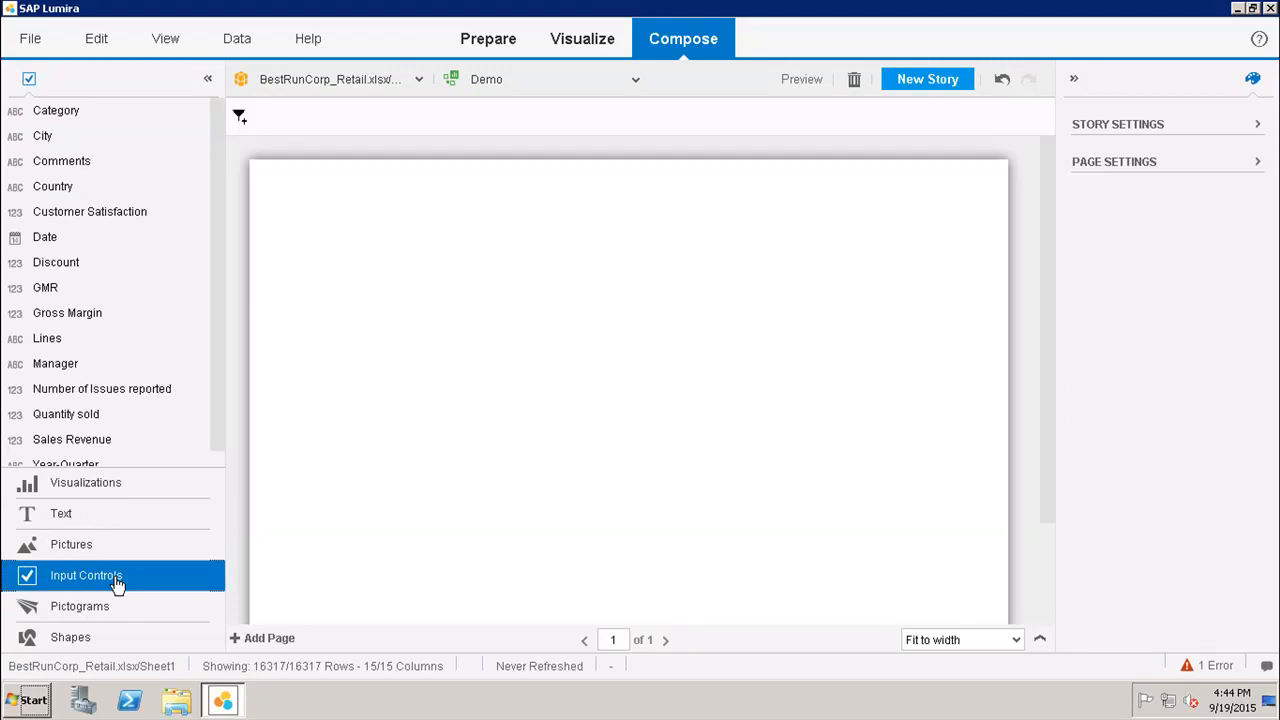
click(115, 610)
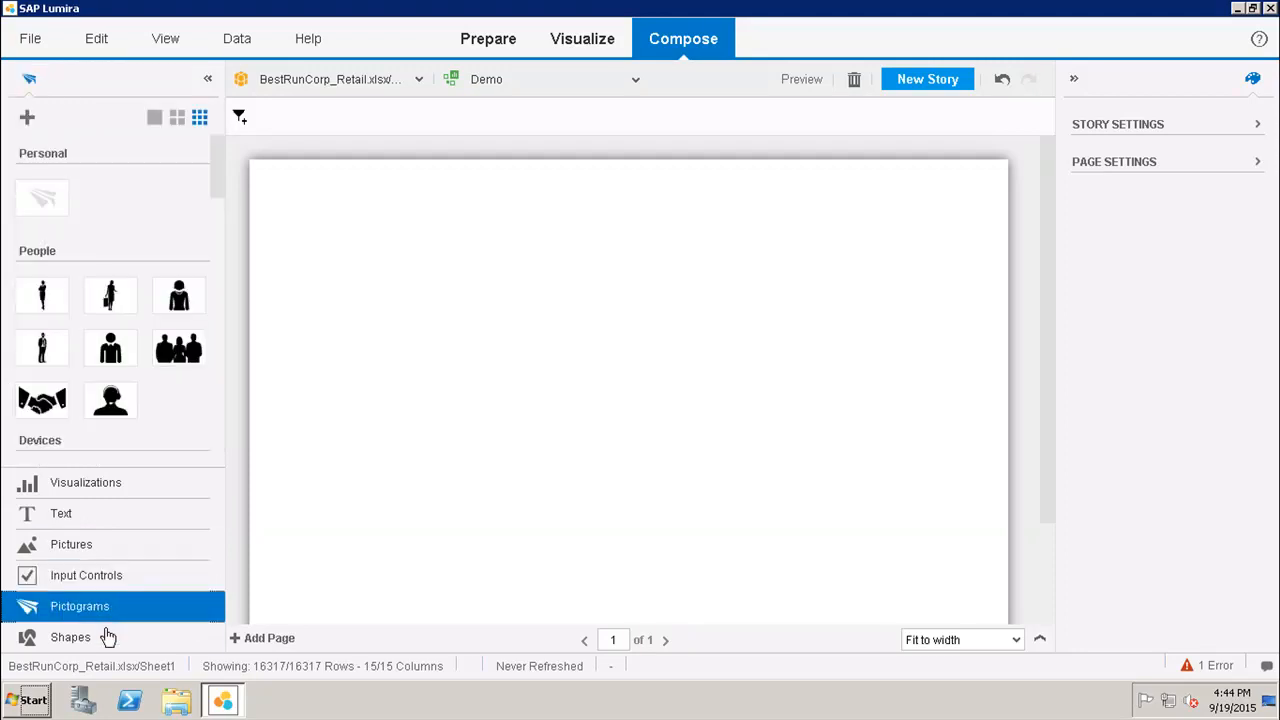
click(107, 640)
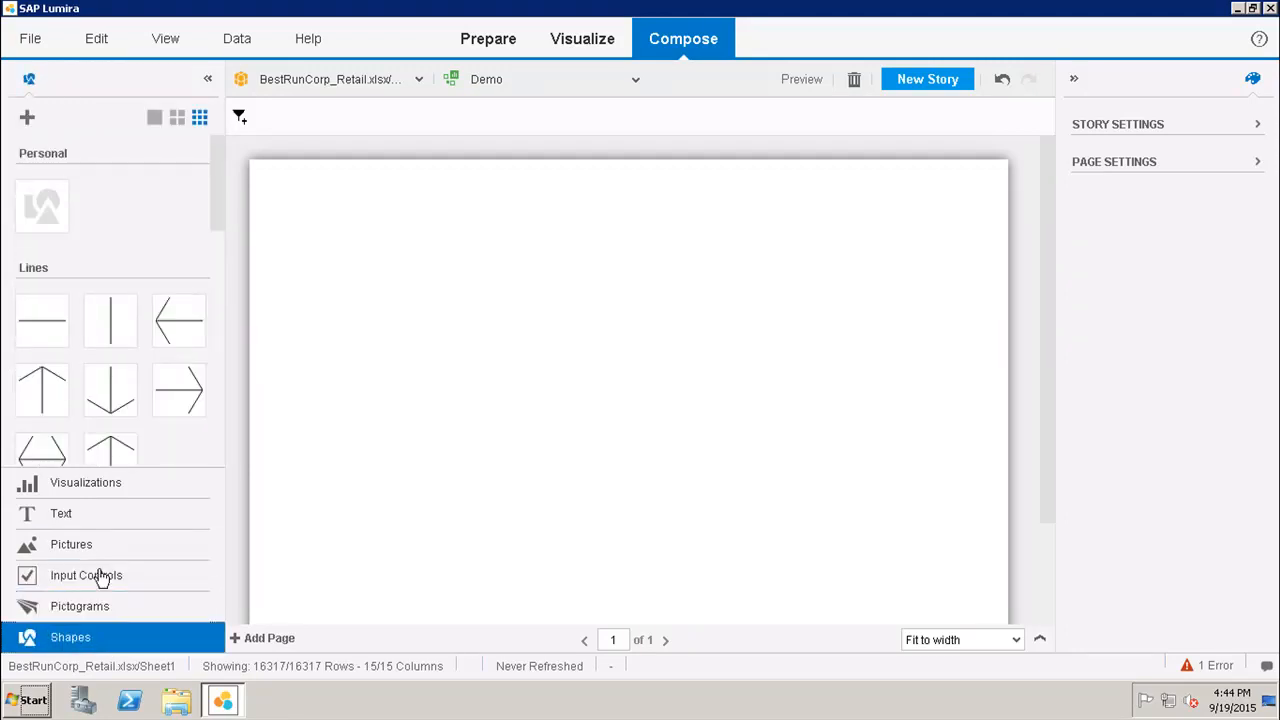
click(157, 526)
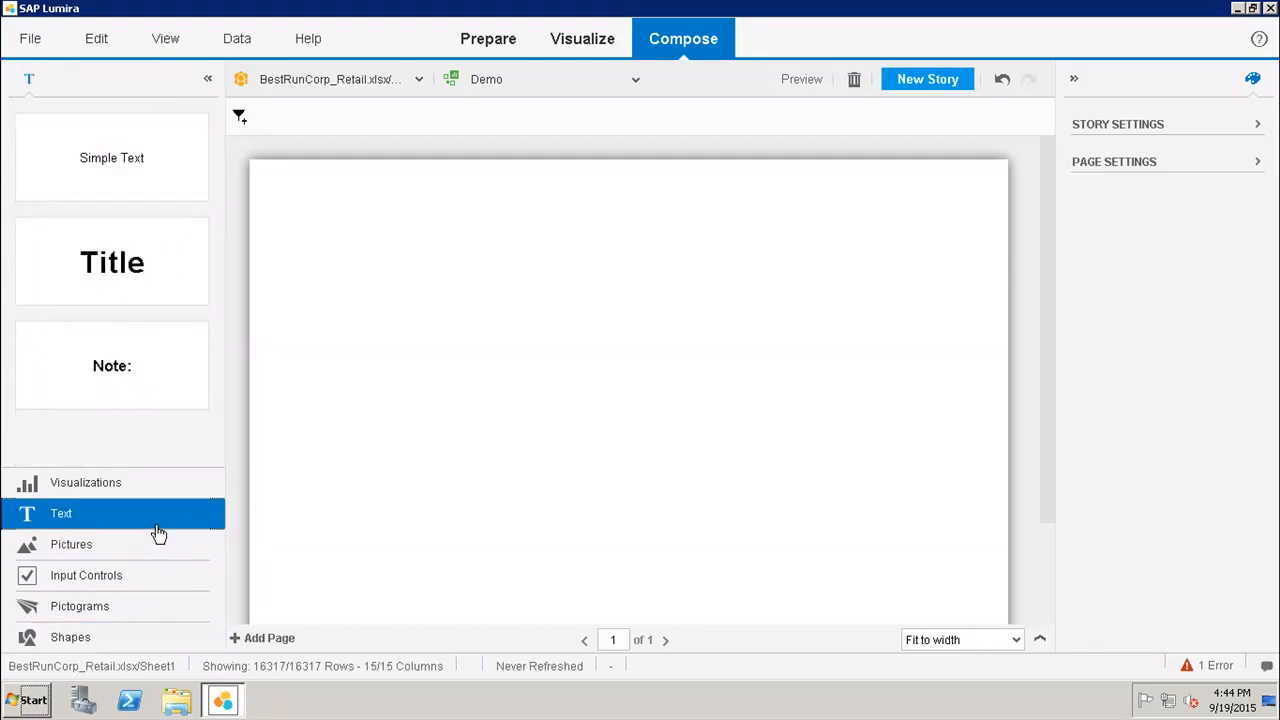
Place the Gross Margin by Category chart in the upper-left part of the story page and fit the page in view
click(113, 490)
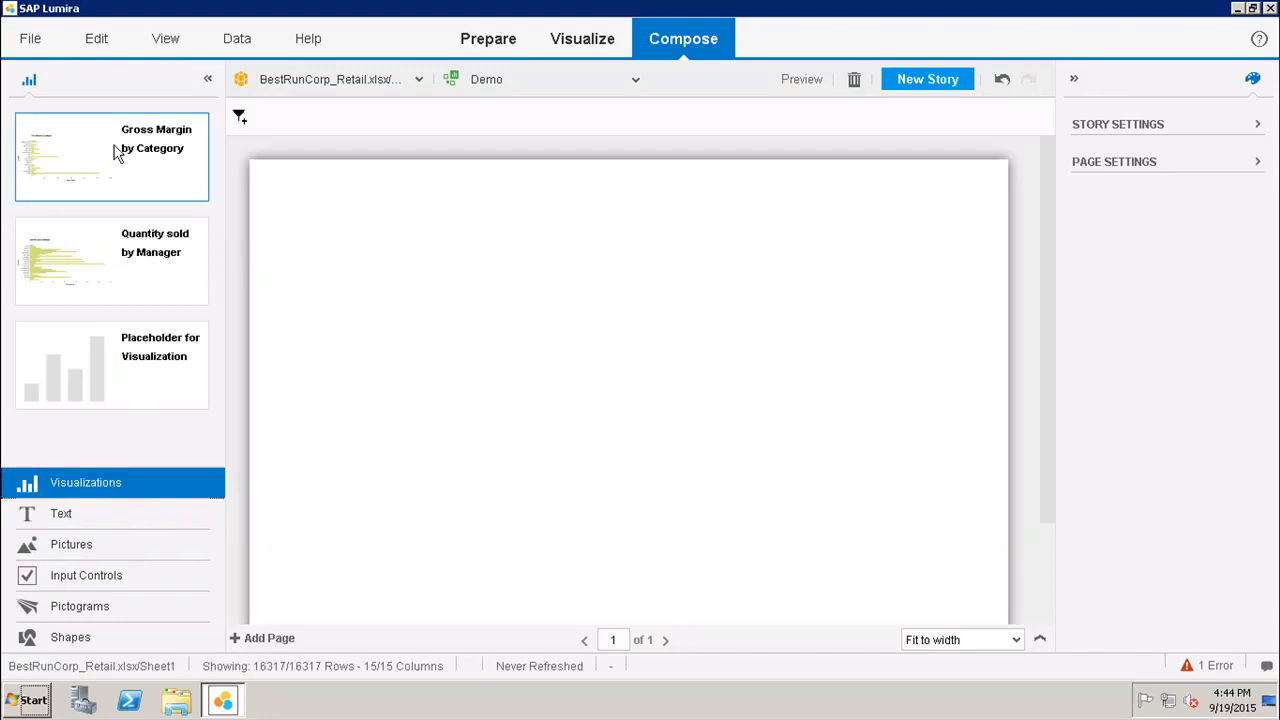
drag(117, 152, 523, 320)
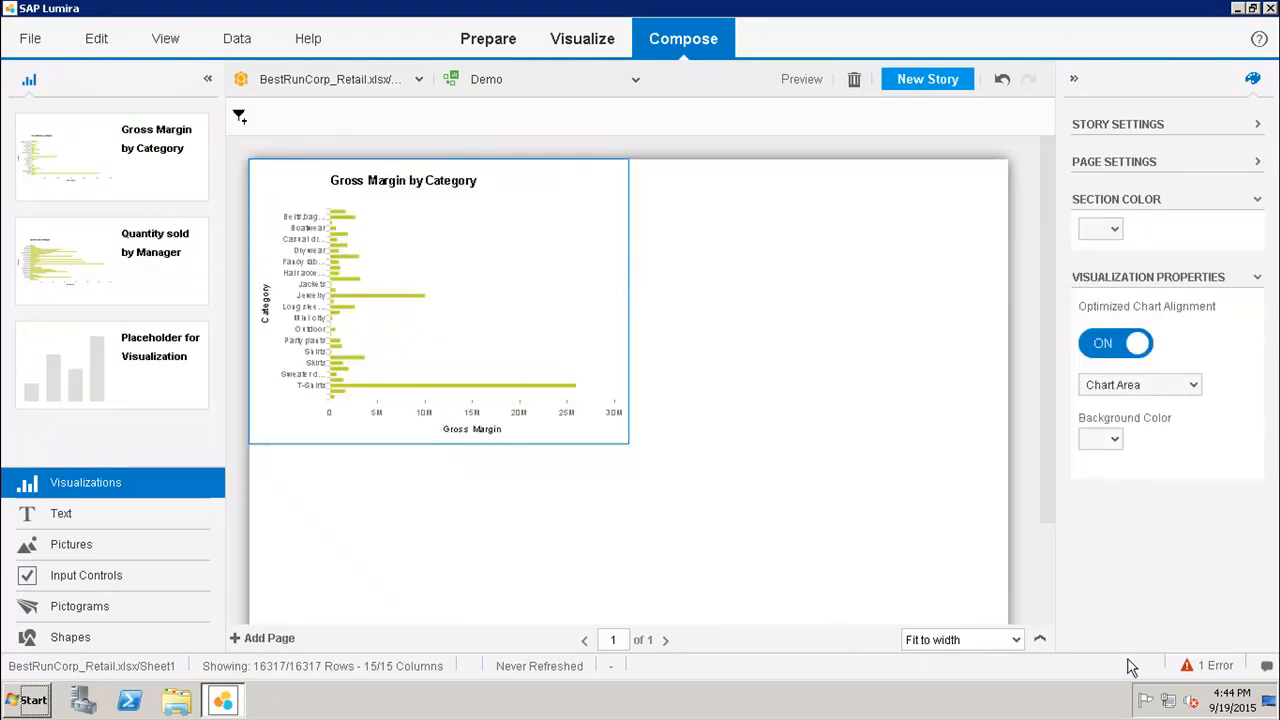
click(1016, 641)
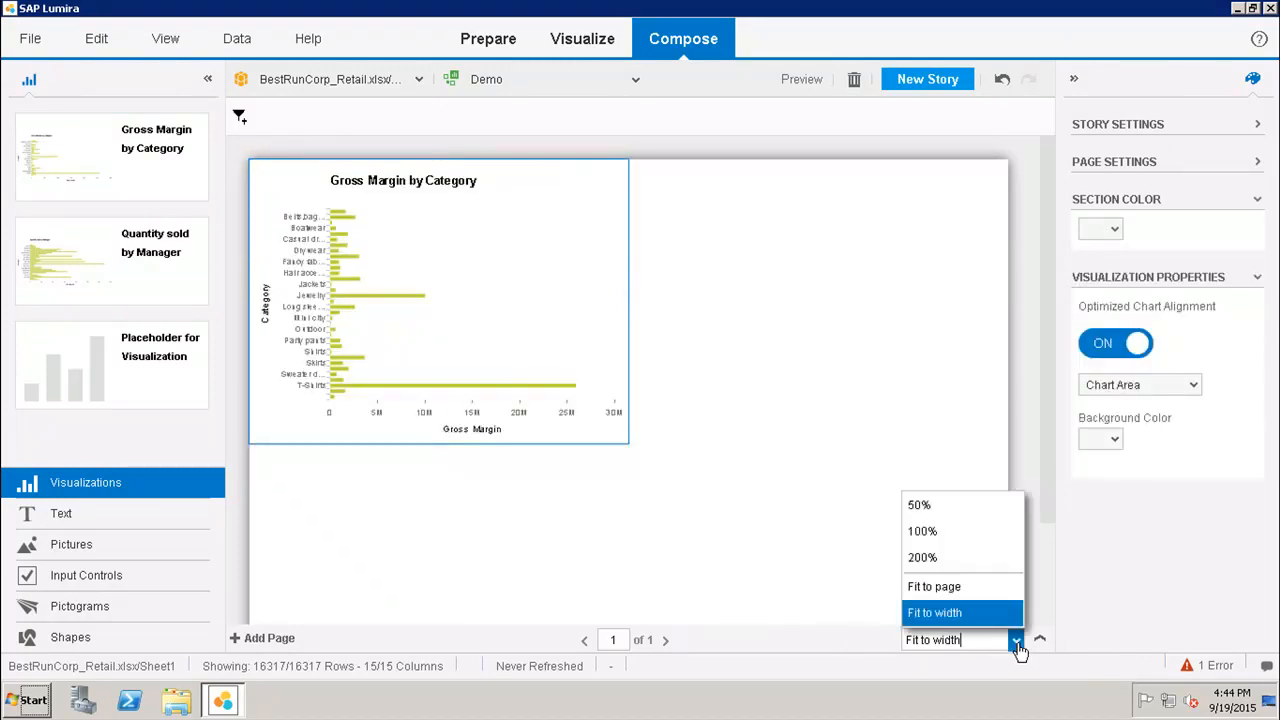
click(934, 587)
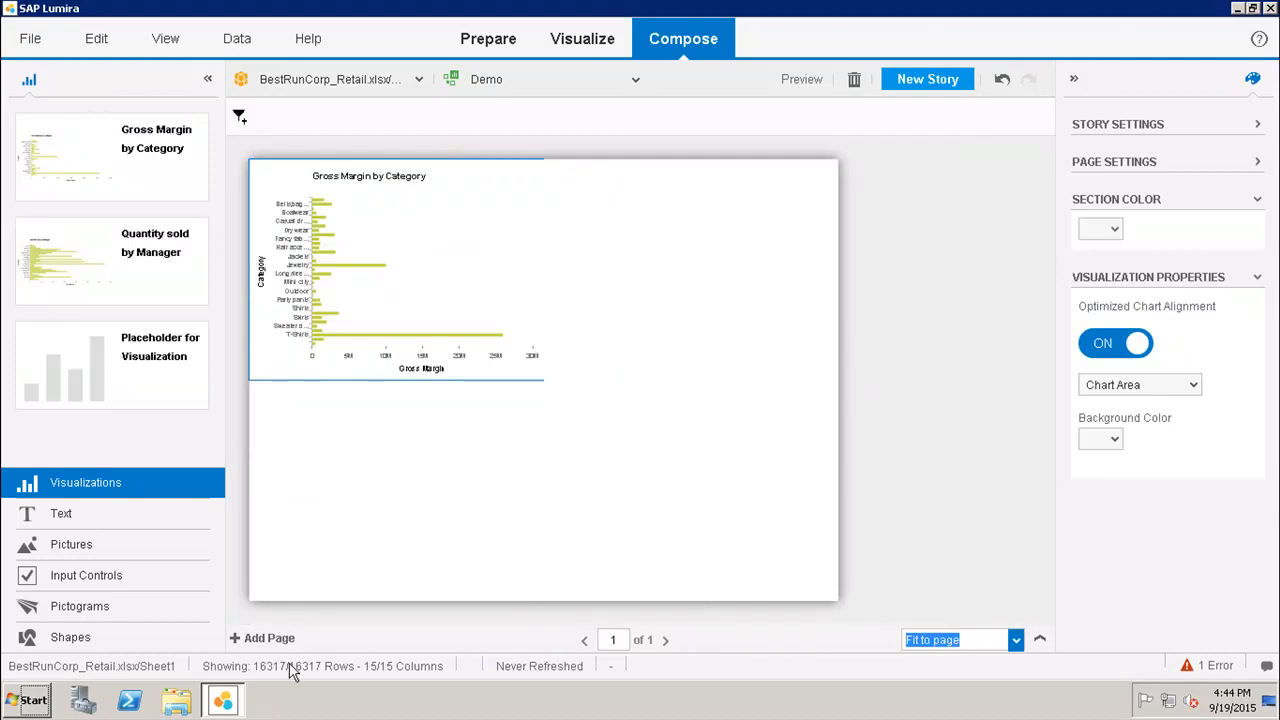
Add a blank story page named "Quantity Sold" and place the Quantity sold by Manager chart on it
click(257, 638)
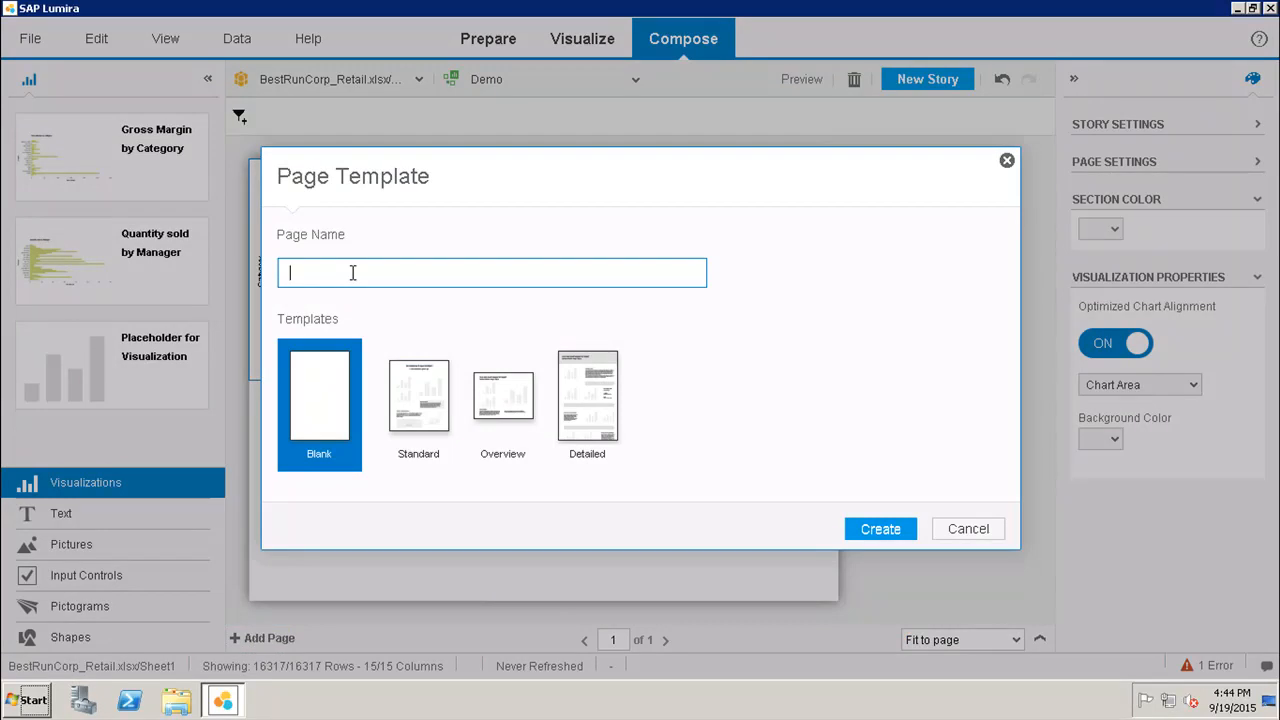
text(Quantity Sold)
click(880, 528)
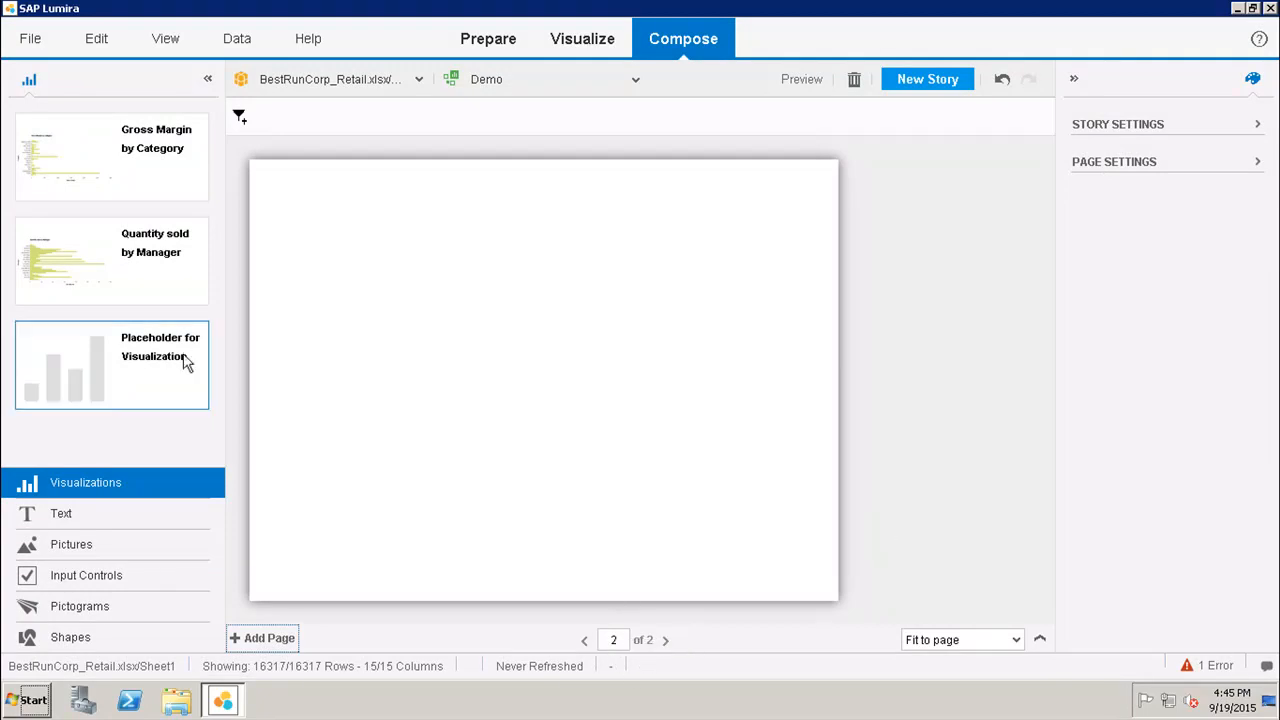
drag(128, 287, 397, 280)
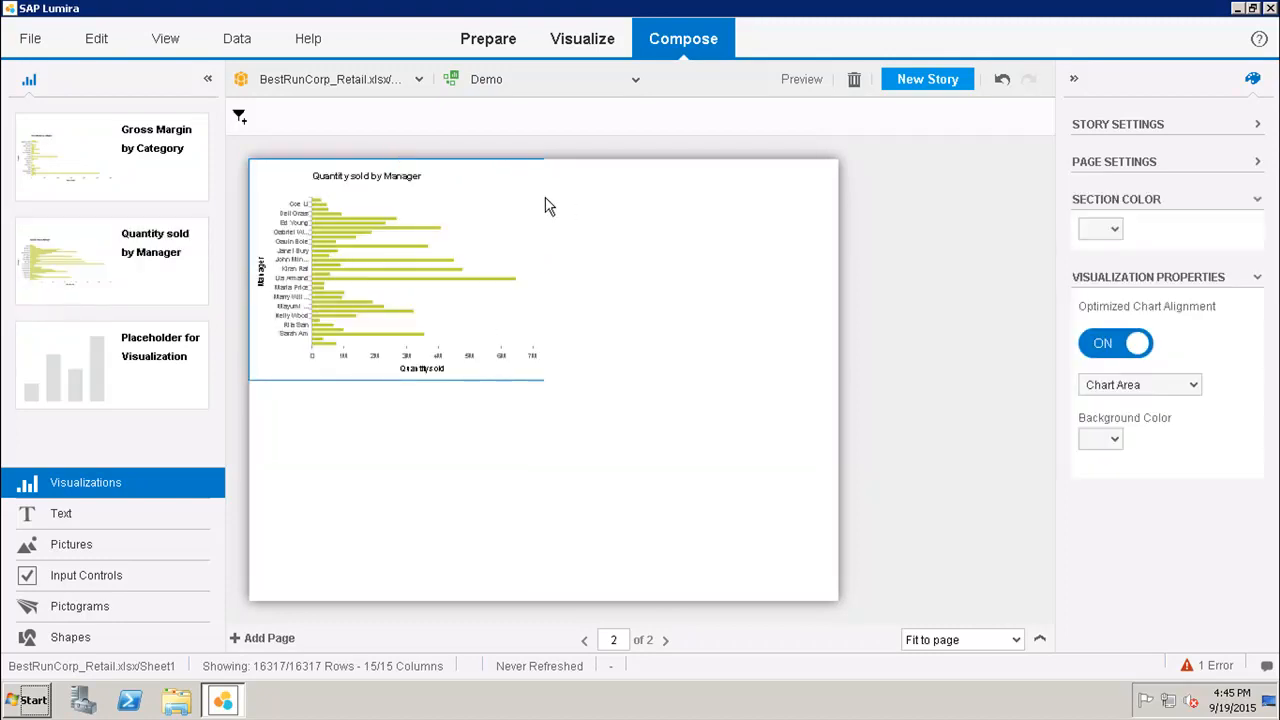
Inspect the Quantity sold by Manager chart at 200% zoom, and set the page zoom to 100%
click(1015, 642)
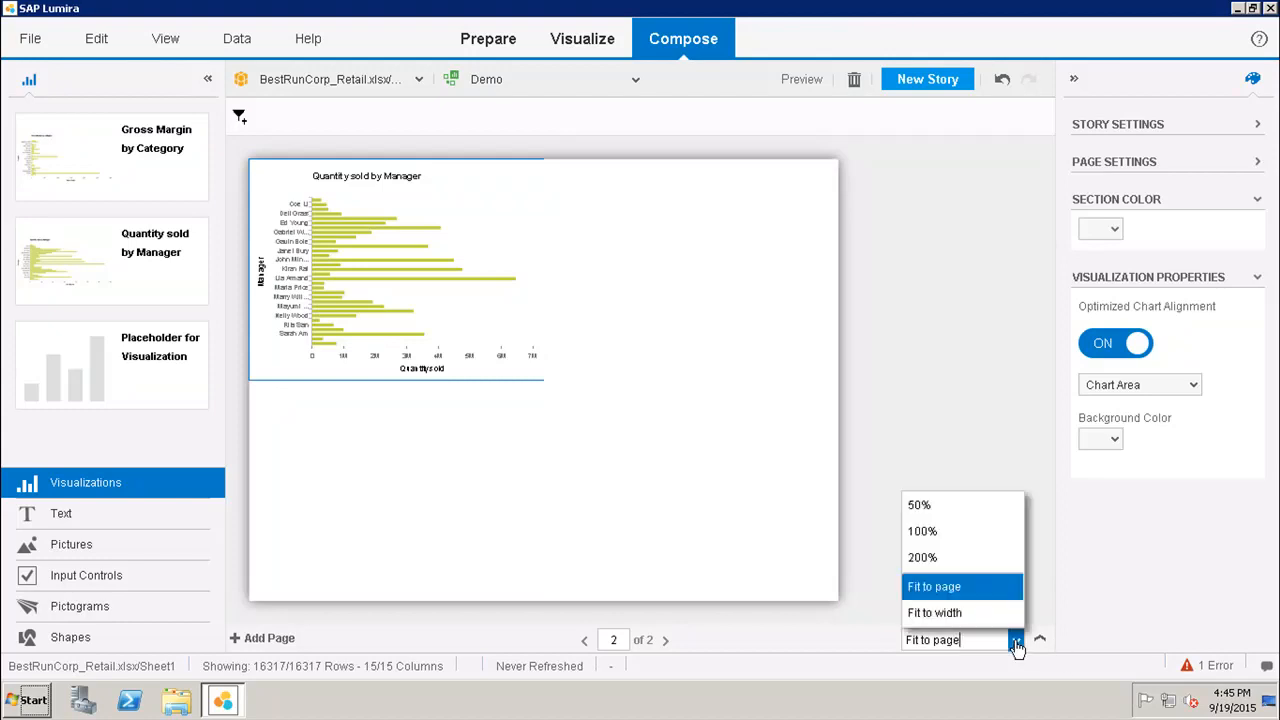
click(955, 558)
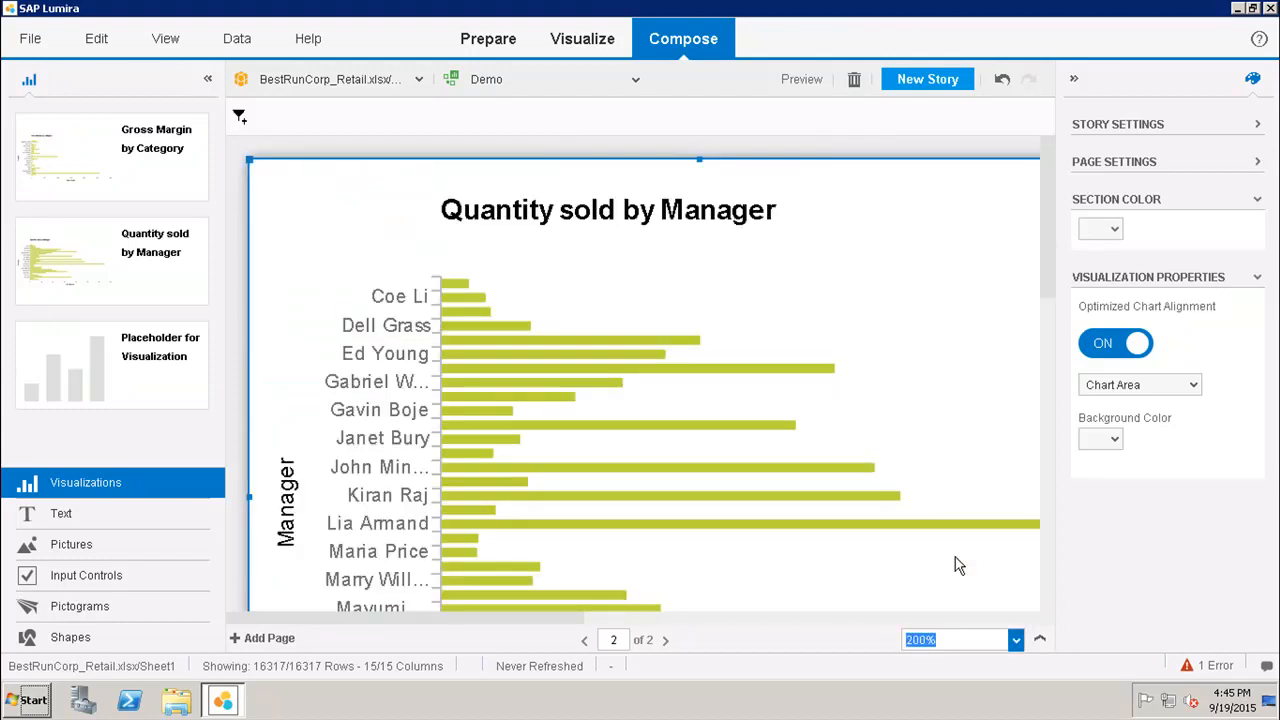
click(1050, 235)
drag(1050, 235, 1042, 262)
click(1015, 640)
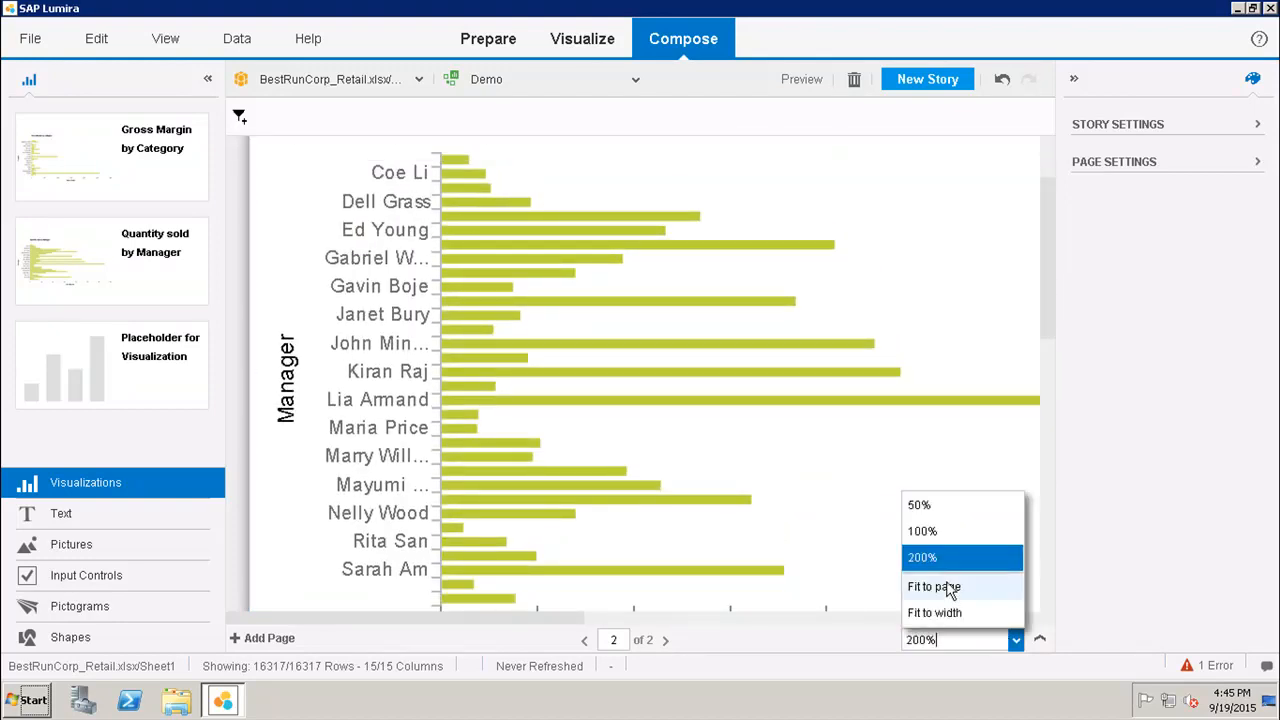
click(980, 541)
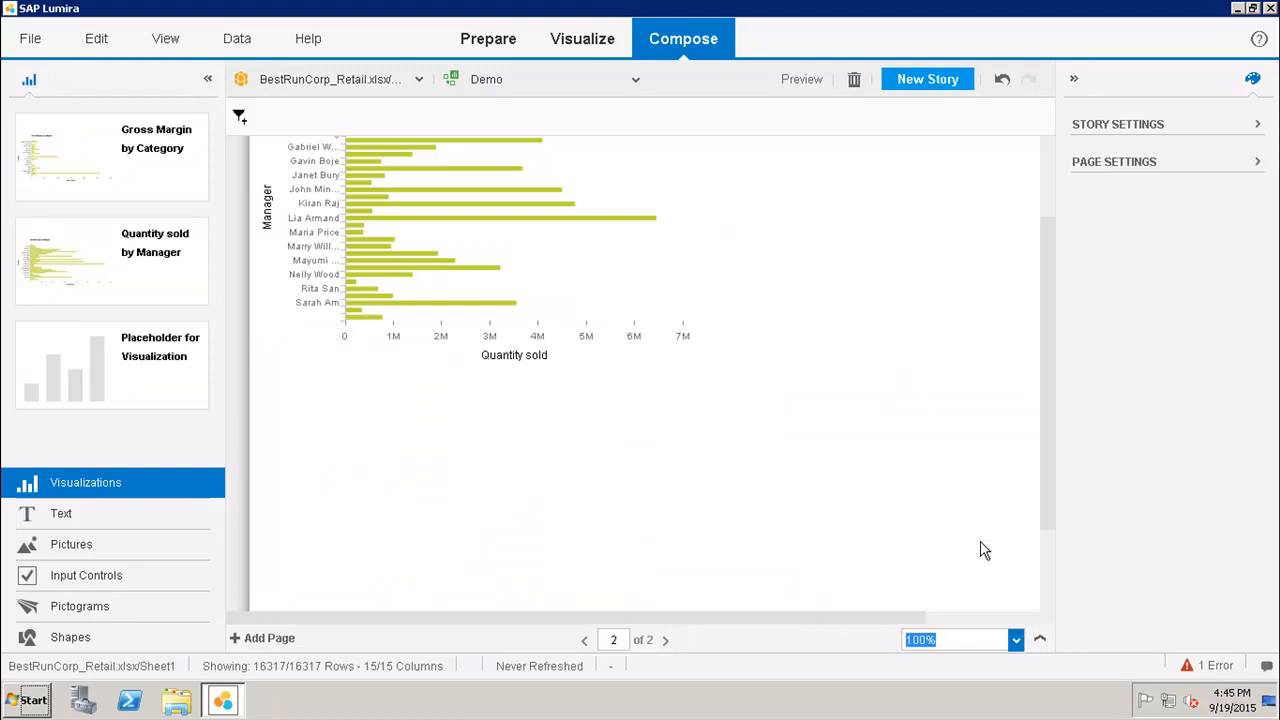
Preview both pages of the Demo story, return to editing, and check the list of available stories
click(943, 445)
click(802, 80)
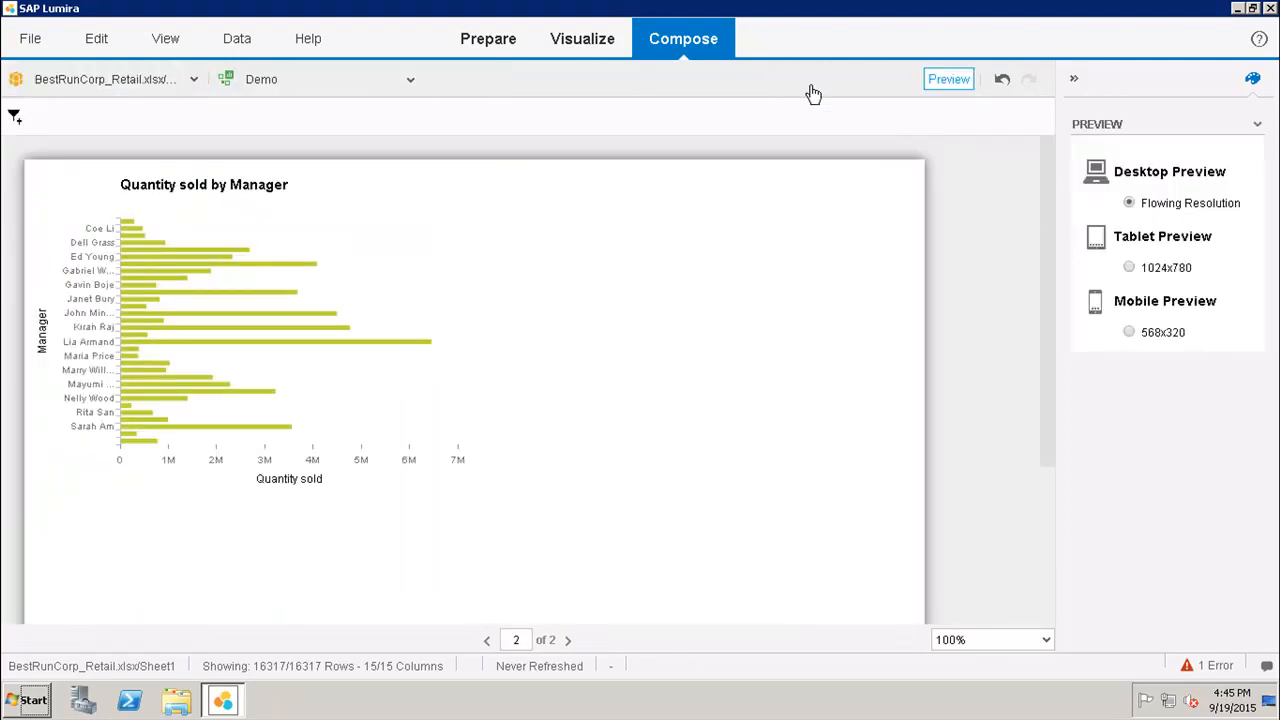
click(487, 643)
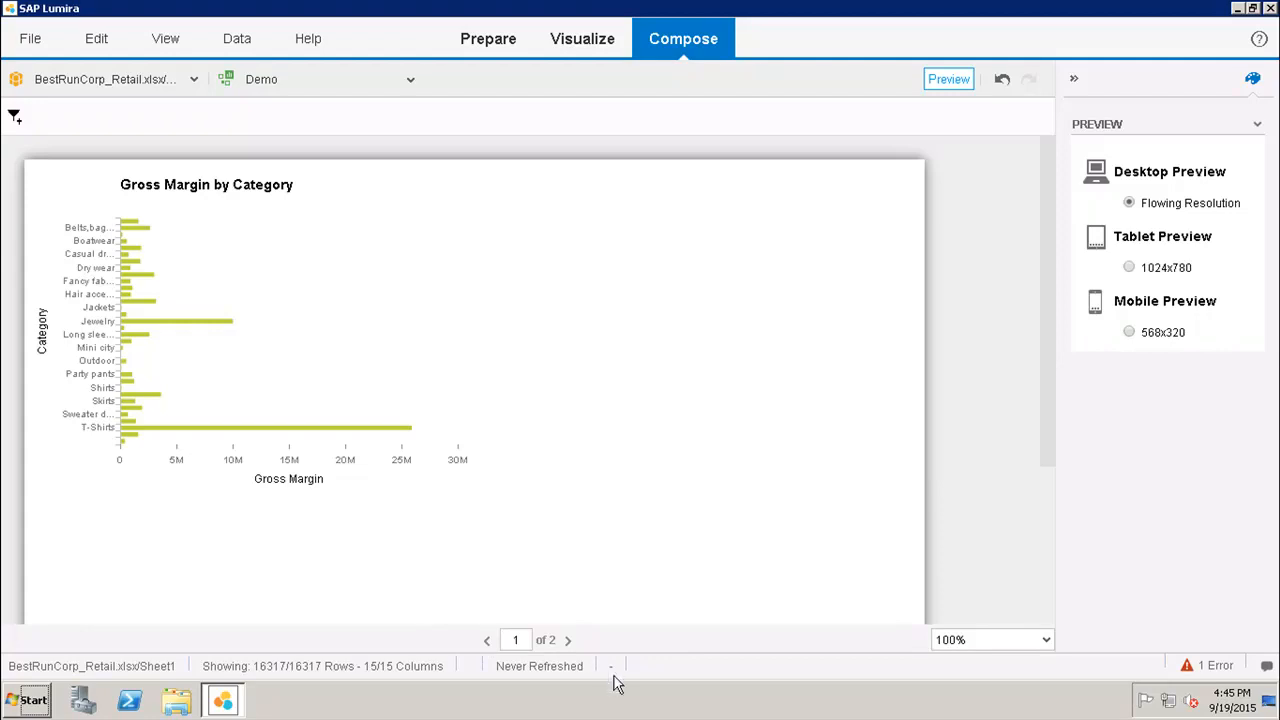
click(566, 641)
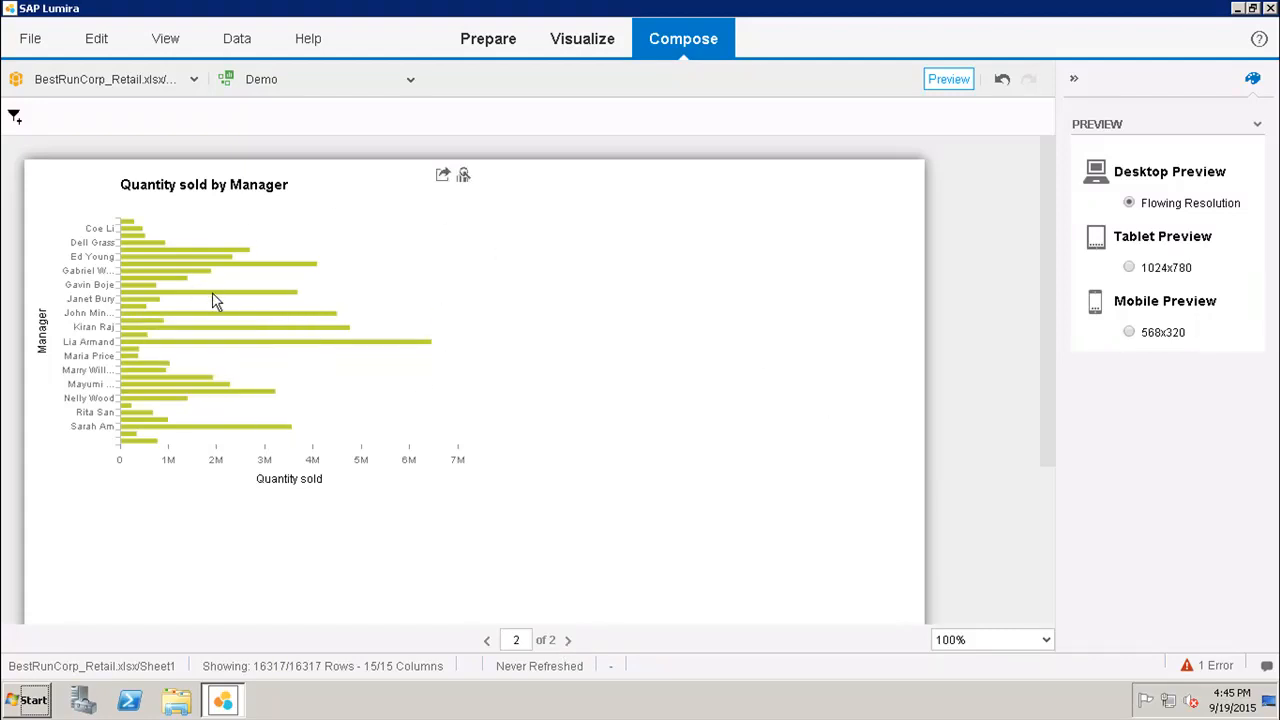
mouse_move(214, 300)
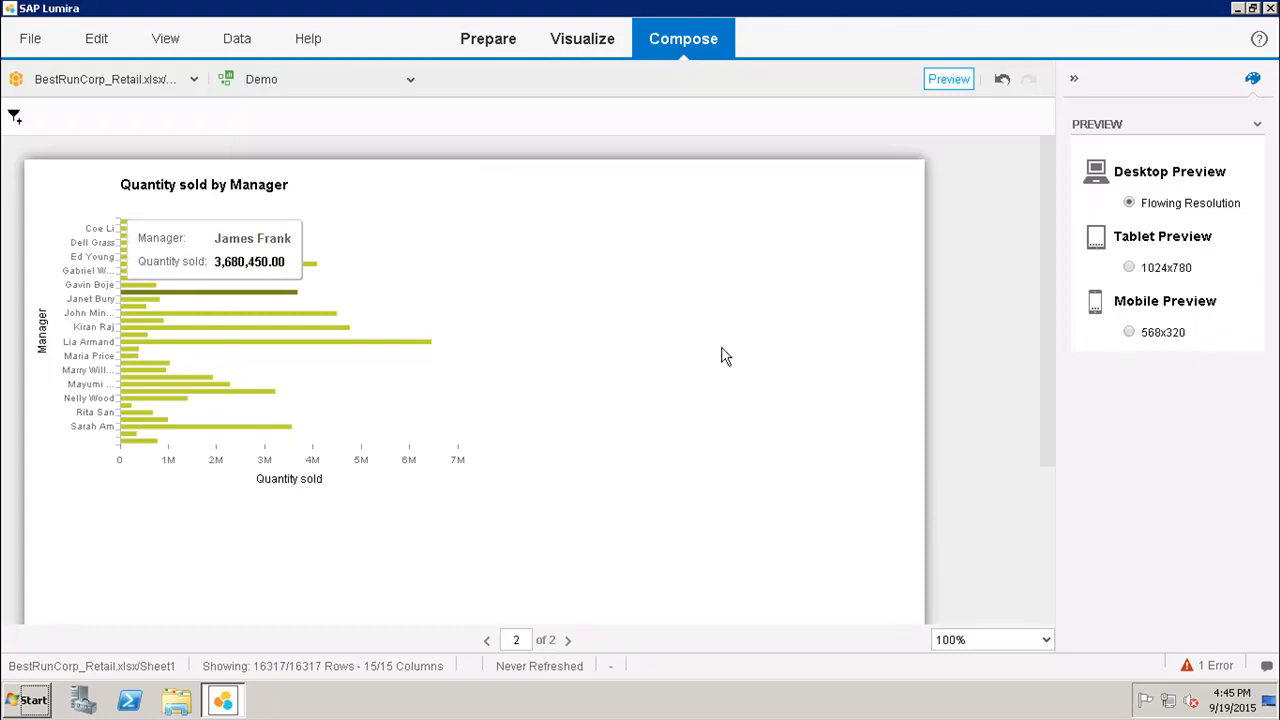
click(947, 80)
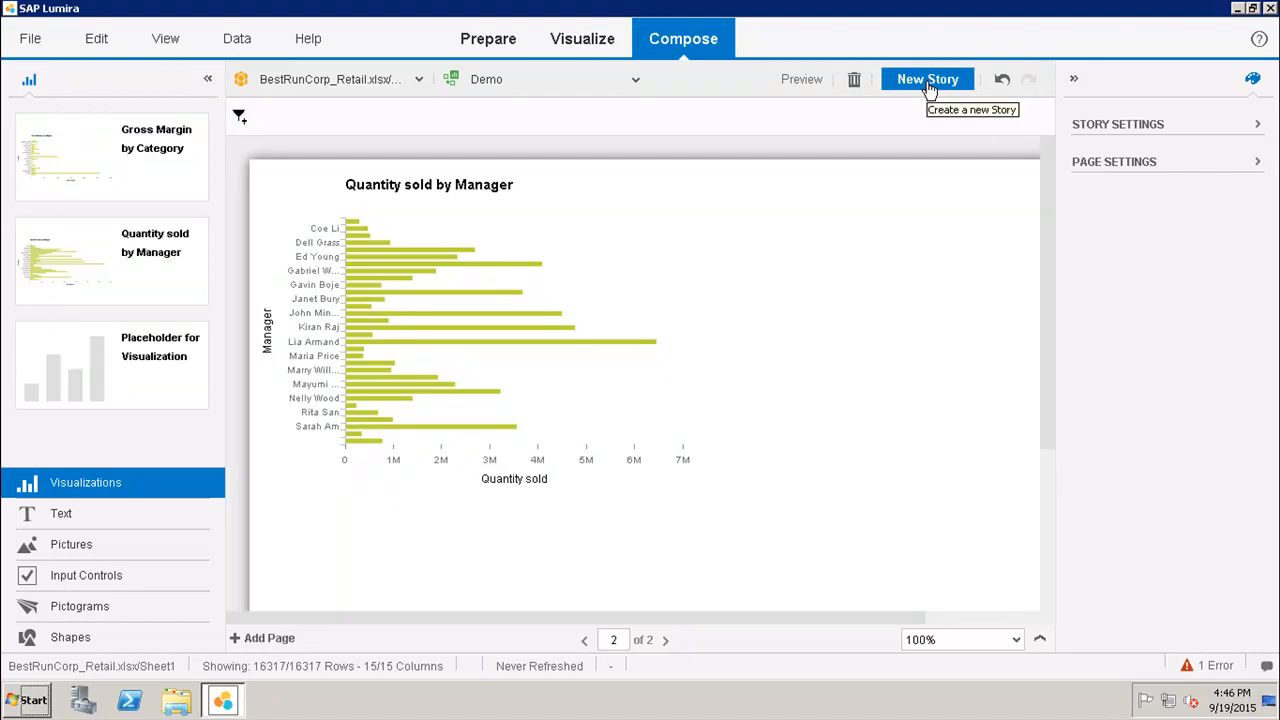
click(635, 84)
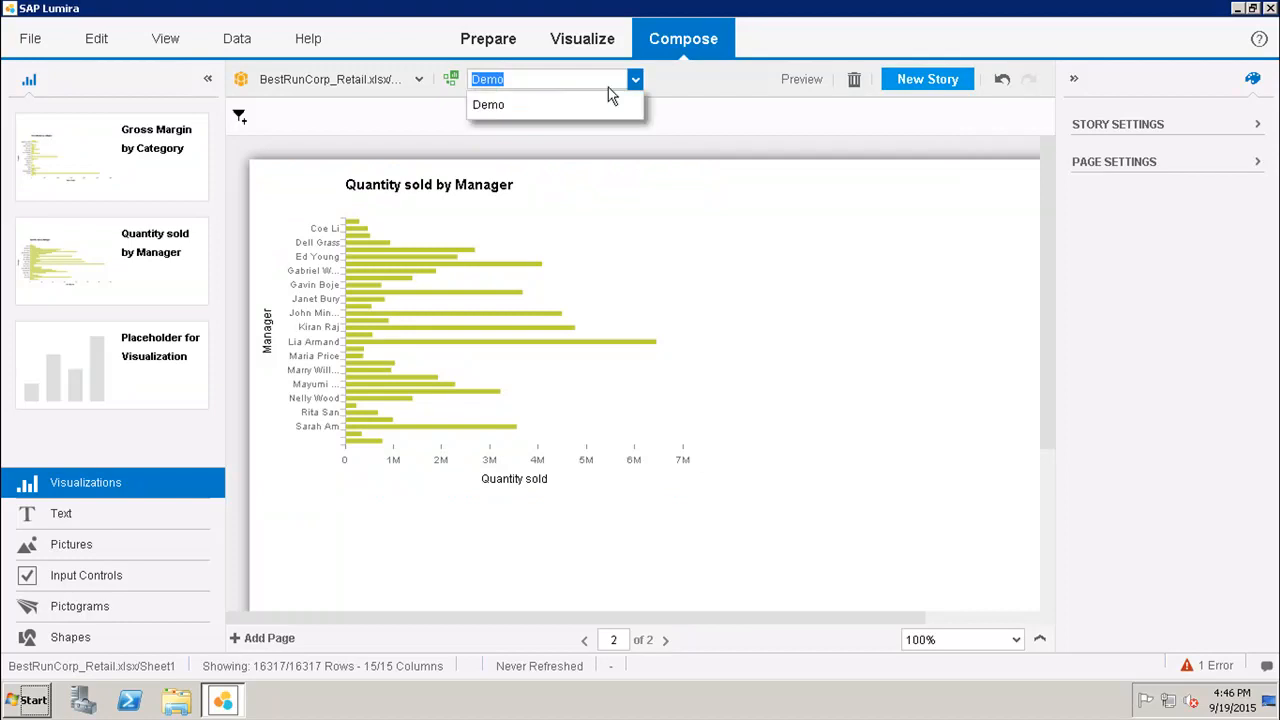
click(680, 102)
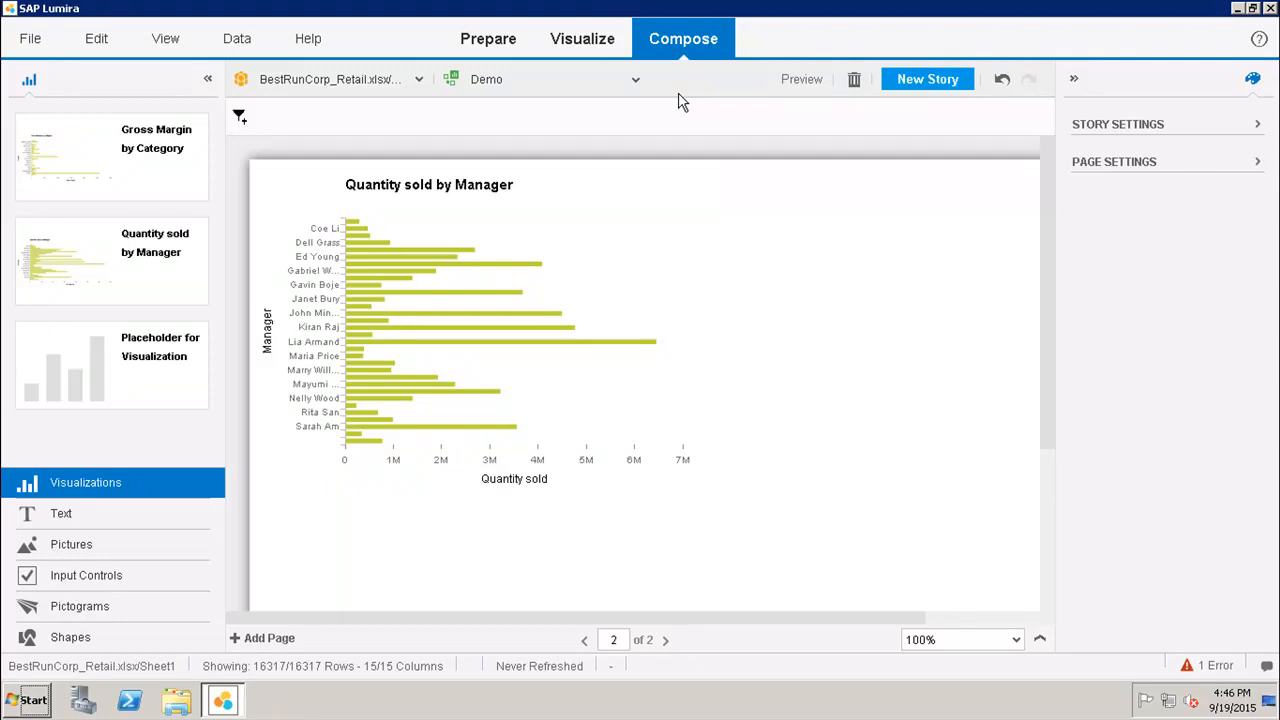
Add a simple text block beside the Quantity sold by Manager chart and replace its text with "Demo1"
click(58, 513)
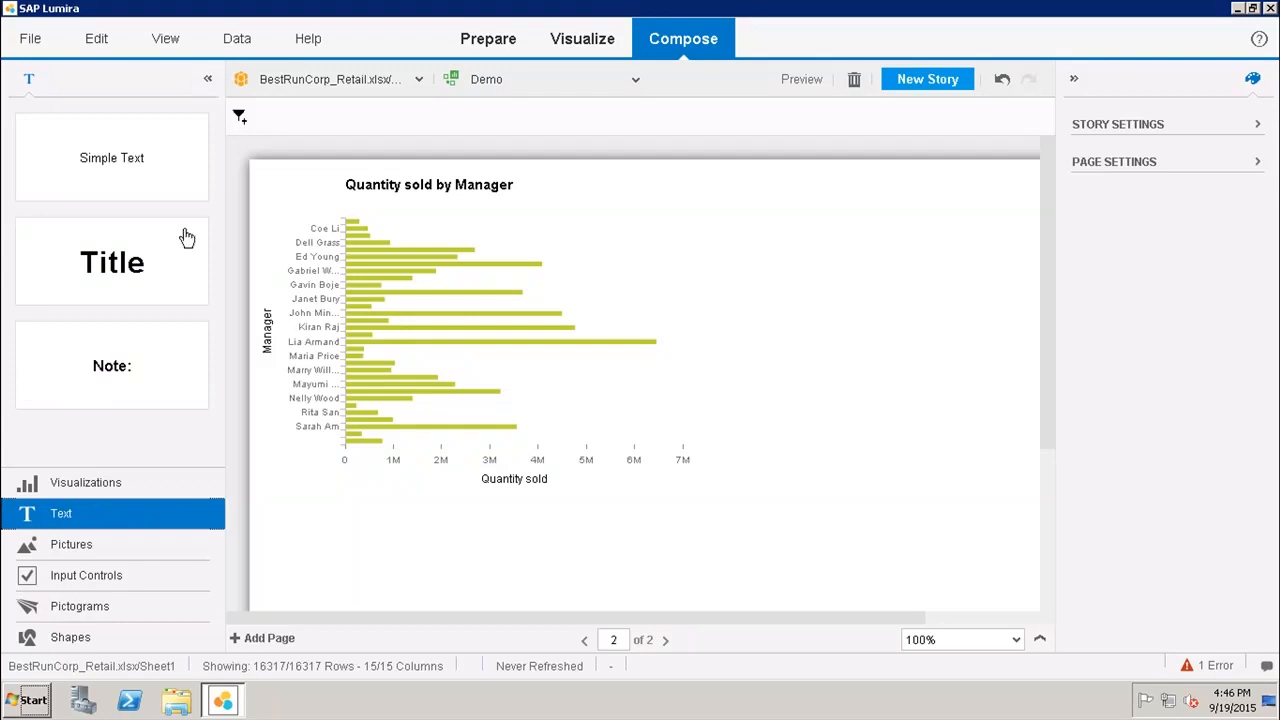
drag(117, 141, 757, 314)
click(988, 331)
key(ctrl+a)
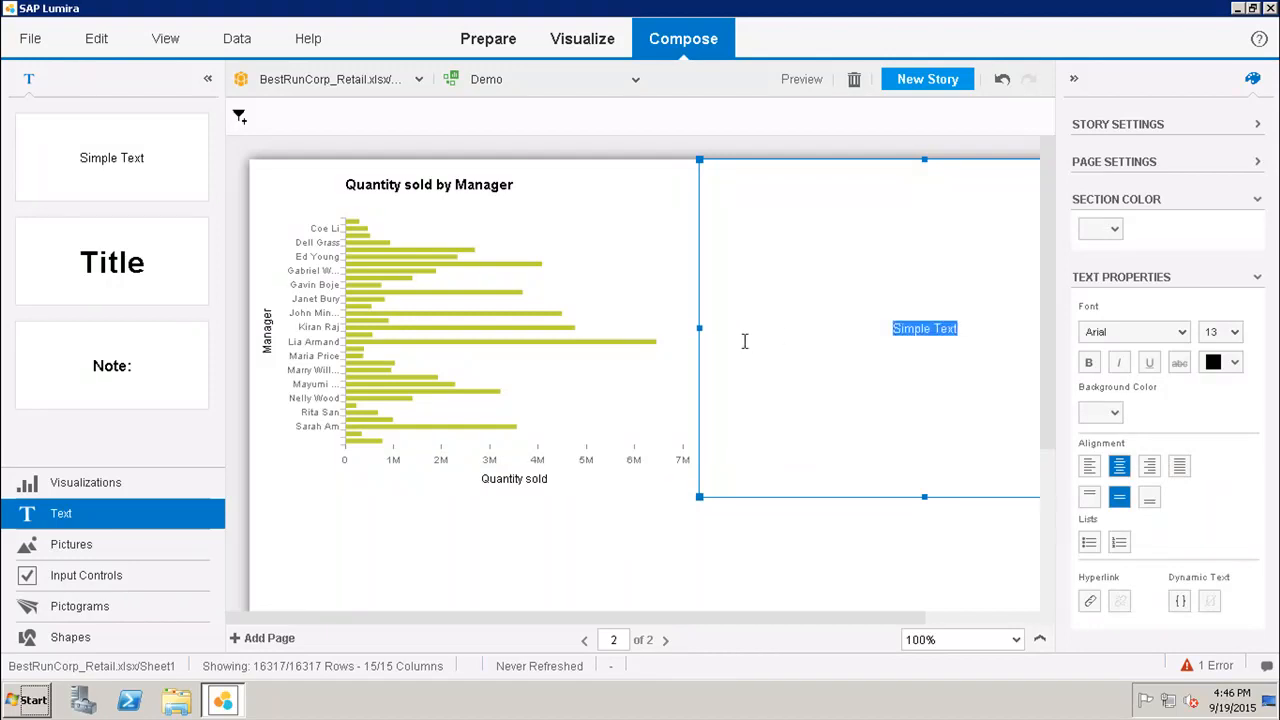
text(Demo1)
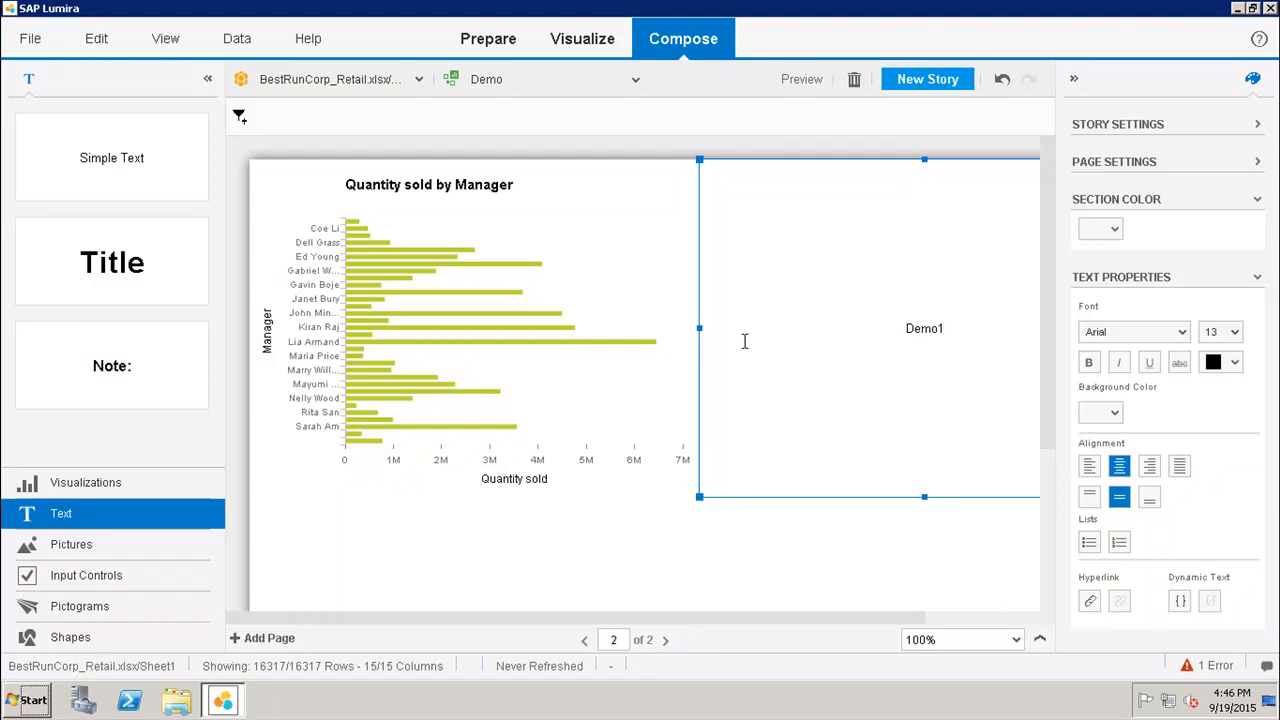
Format the "Demo1" text in size 48 and red, and minimize the application window
drag(962, 331, 857, 337)
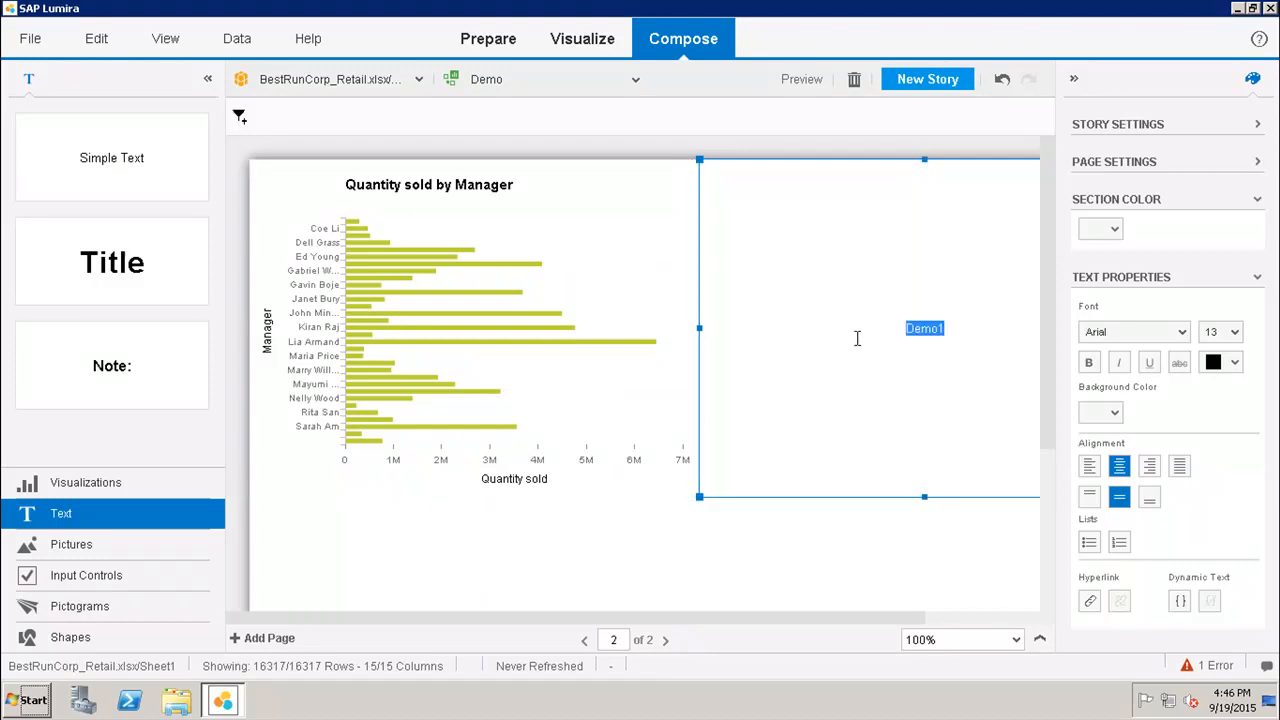
click(1236, 331)
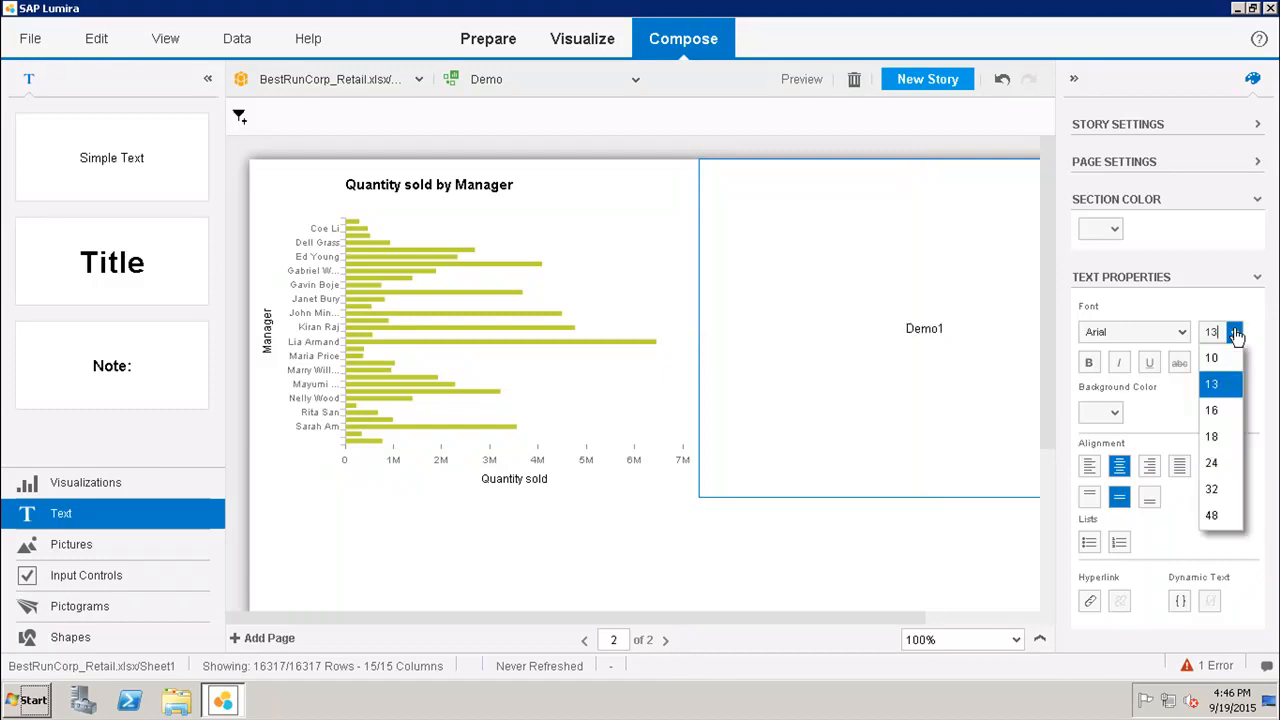
click(1216, 514)
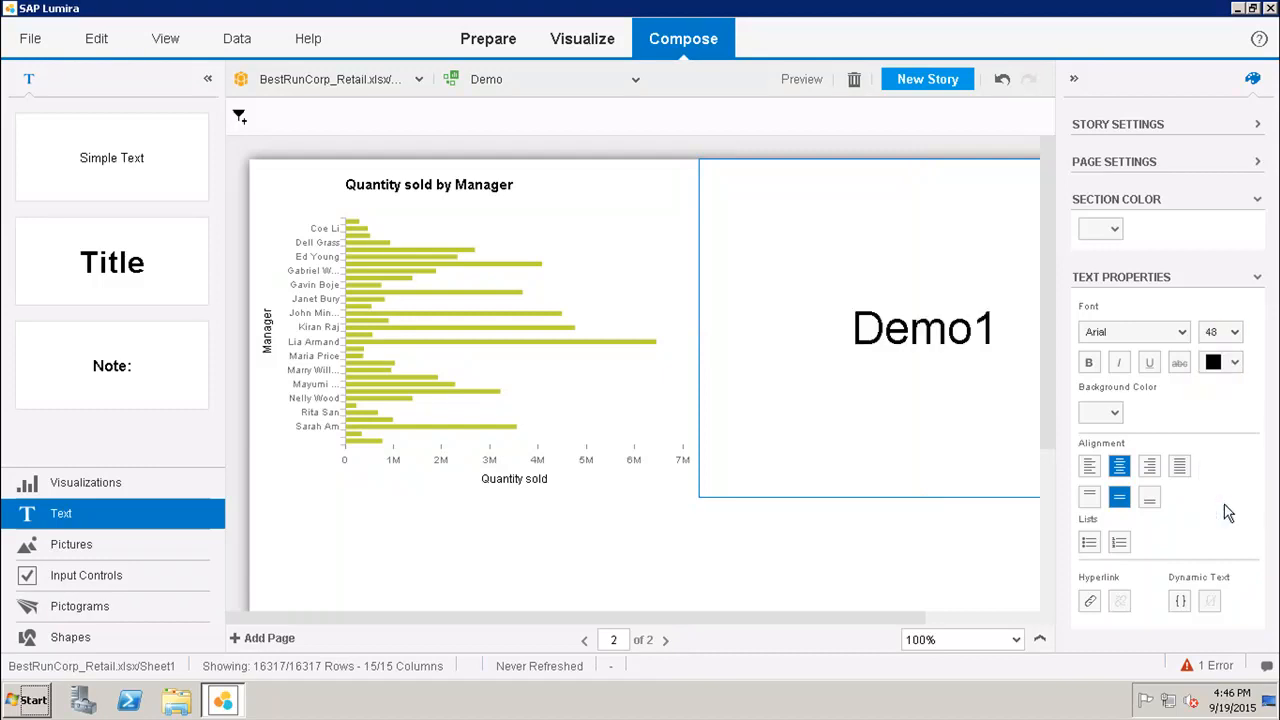
click(1235, 365)
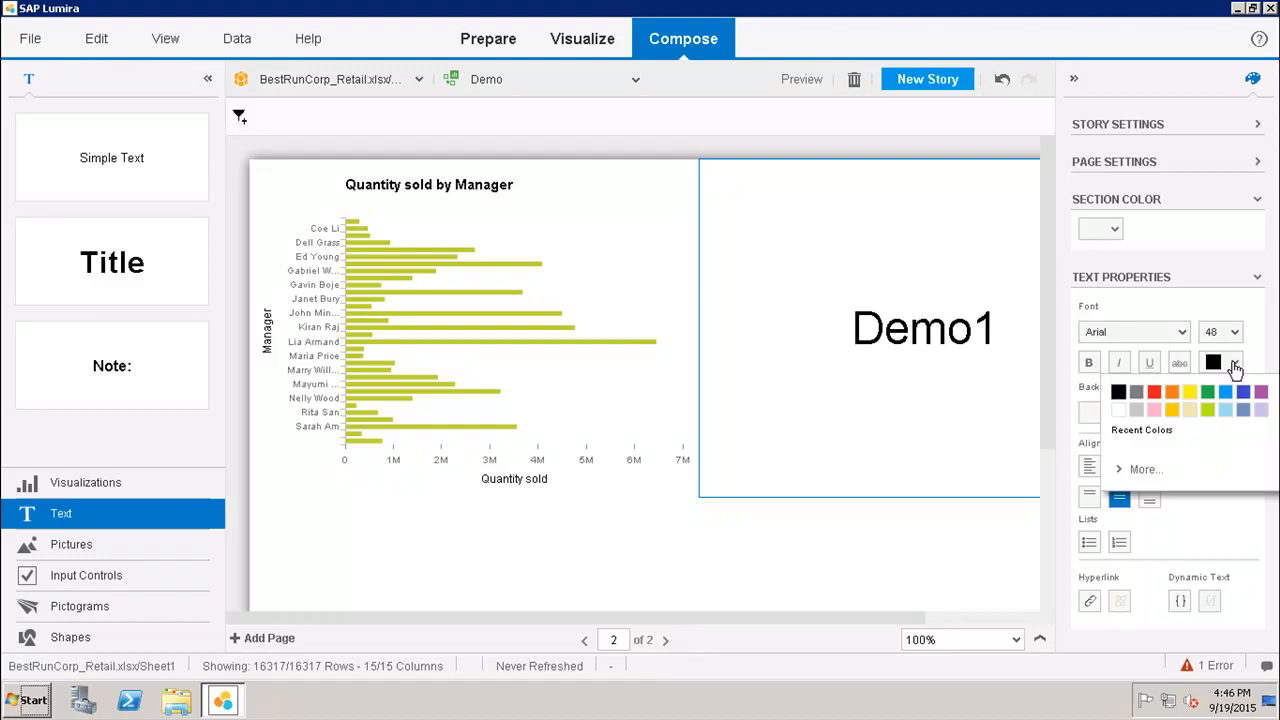
click(1155, 392)
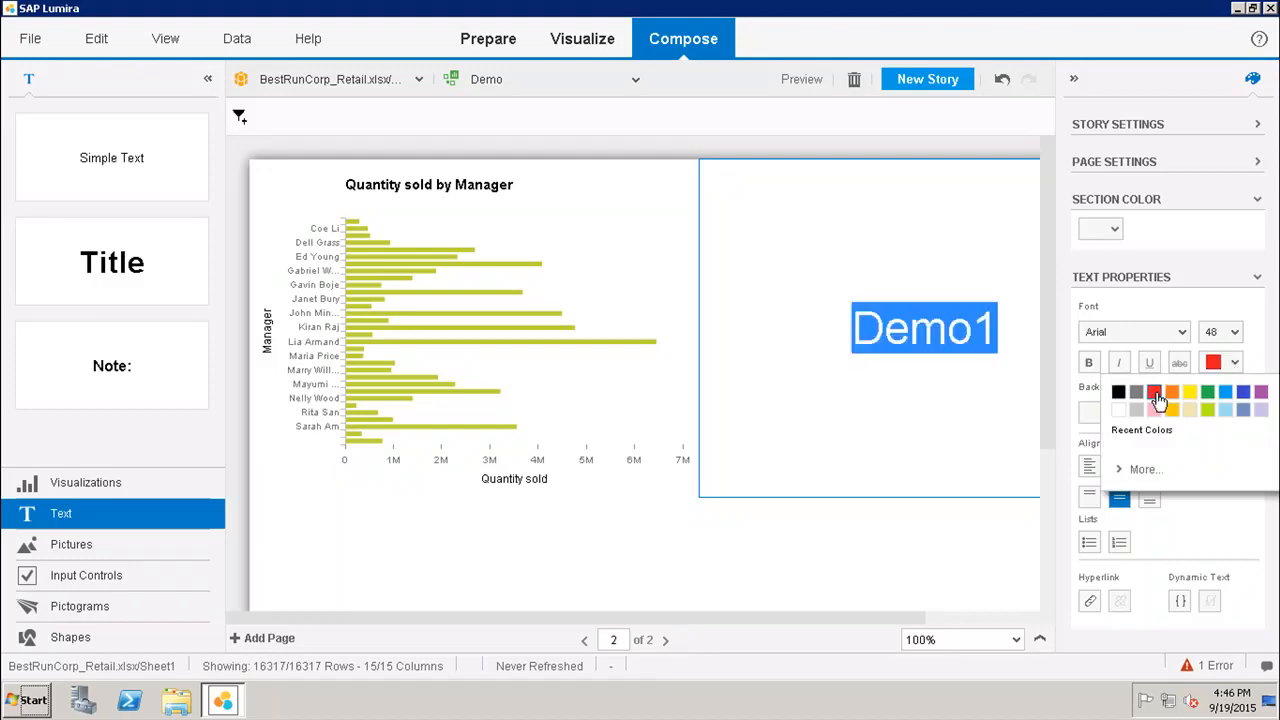
click(800, 534)
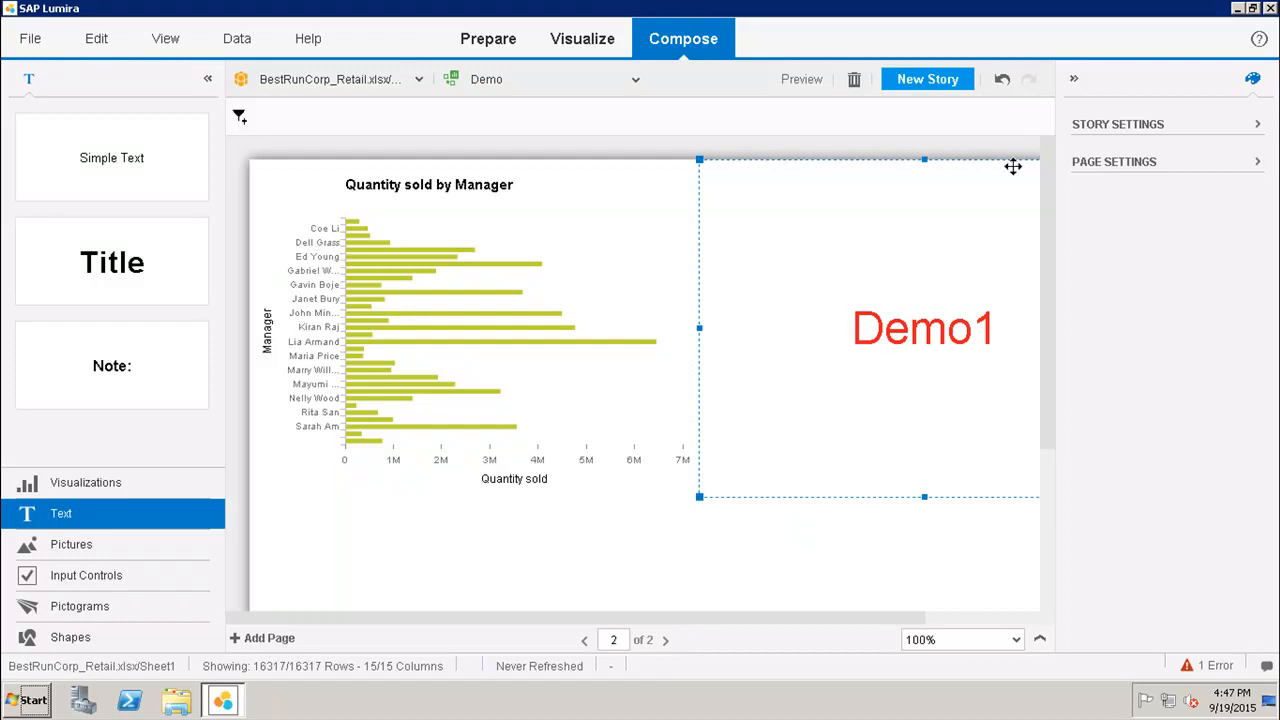
click(1237, 8)
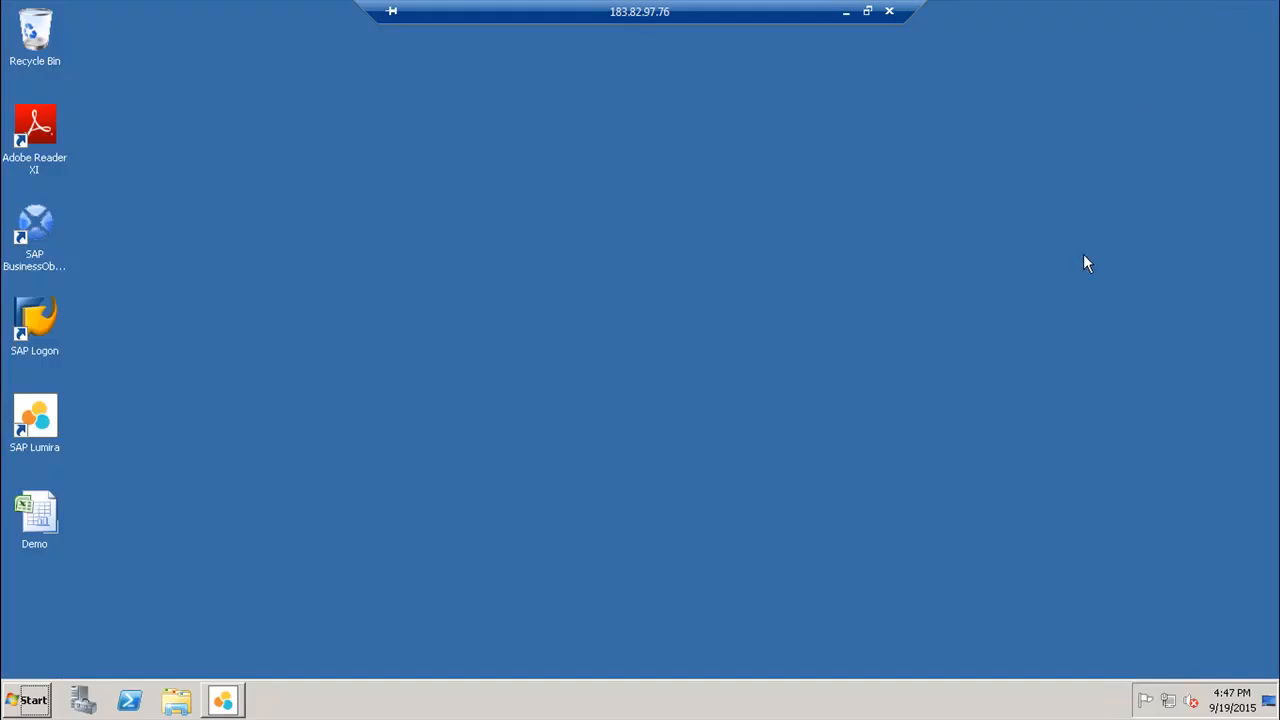